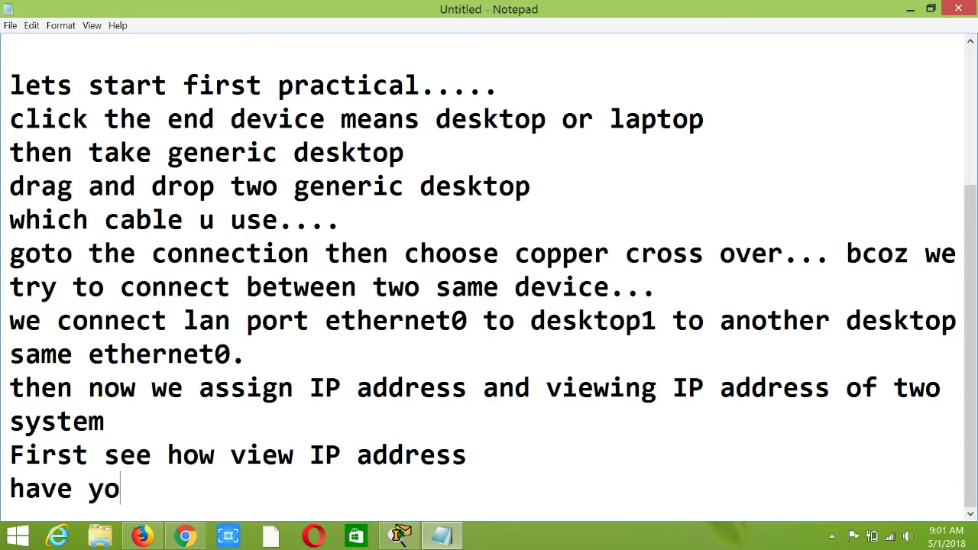
# Finish the note line "have you seen i displayed two desktop IP" and list 1. 10.0.0.1 and 2. 10.0.0.2 beneath it
pyautogui.write('en i displayed tw')
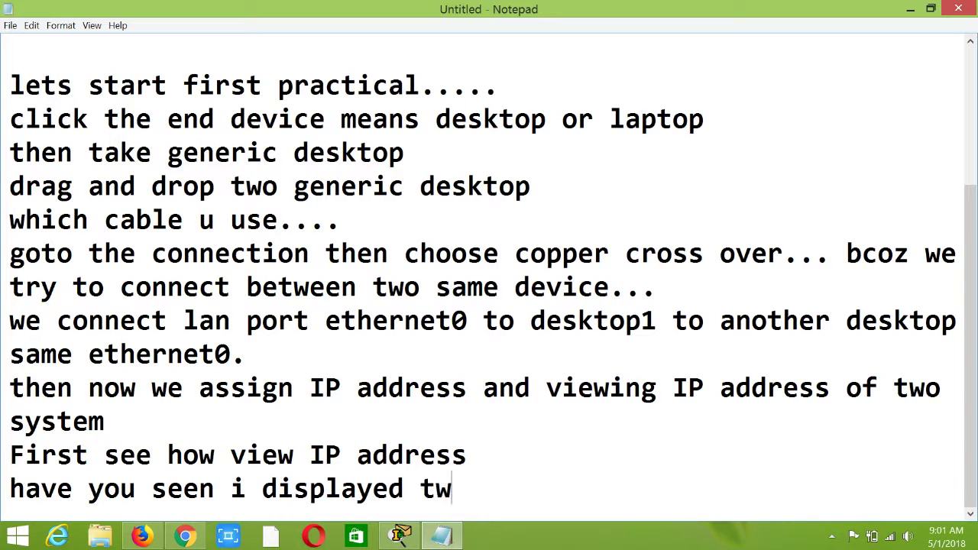
pyautogui.write('o desktop IP')
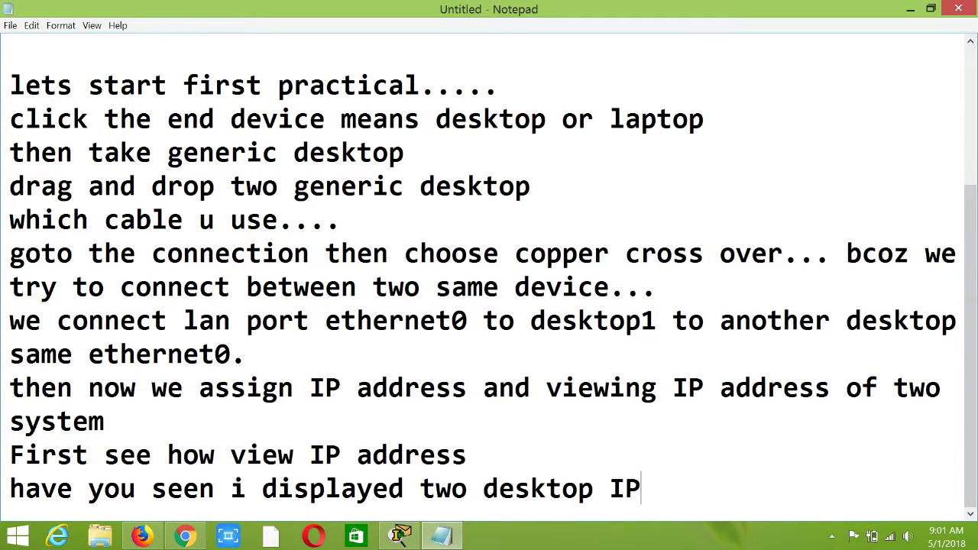
pyautogui.press('Return')
pyautogui.write('1. 10.0.0.1')
pyautogui.press('Return')
pyautogui.write('2.')
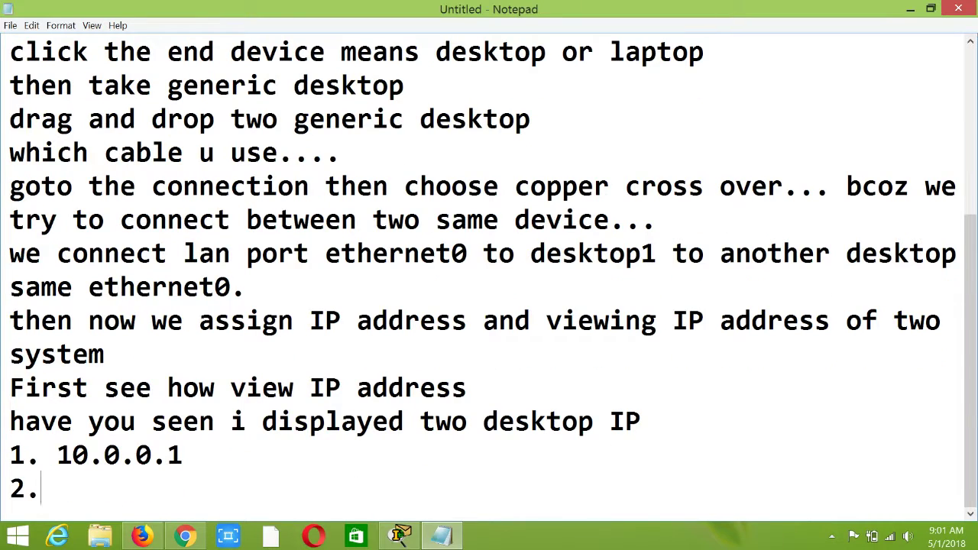
pyautogui.write(' 10.0.0.2')
pyautogui.press('Return')
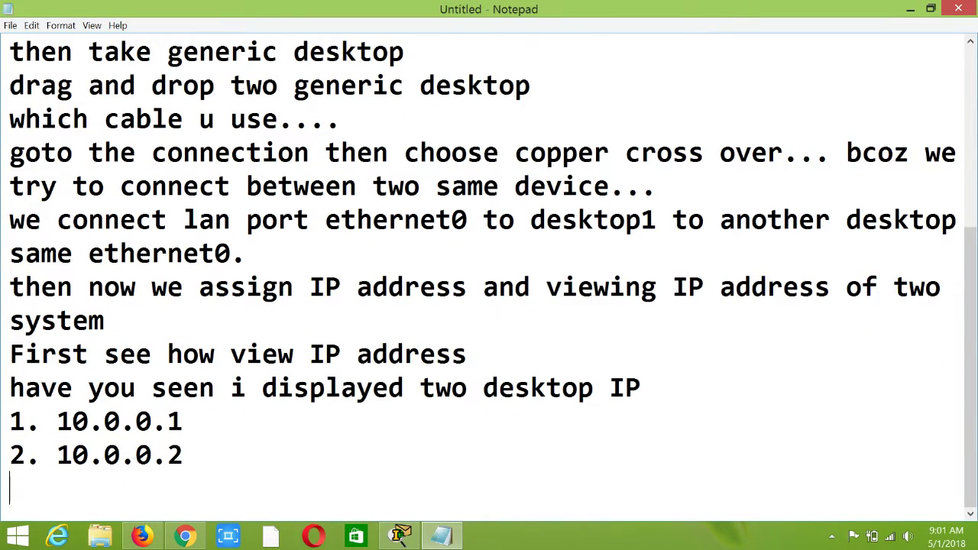
# Add the text "Then assign to originally......." on the line below the two IP addresses
pyautogui.write('Then assign to orgini')
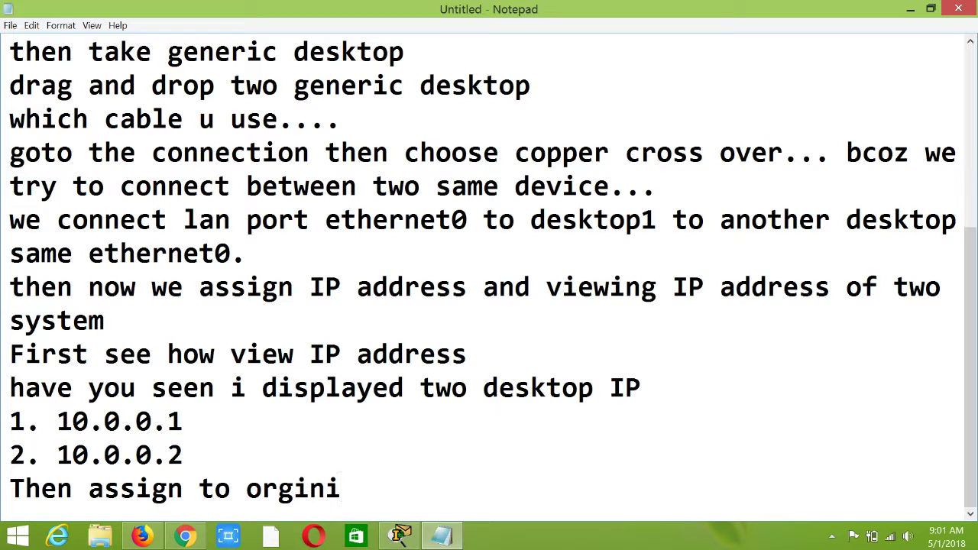
pyautogui.write('ally')
pyautogui.press('BackSpace')
pyautogui.press('BackSpace')
pyautogui.press('BackSpace')
pyautogui.press('BackSpace')
pyautogui.press('BackSpace')
pyautogui.press('BackSpace')
pyautogui.press('BackSpace')
pyautogui.write('ginally.......')
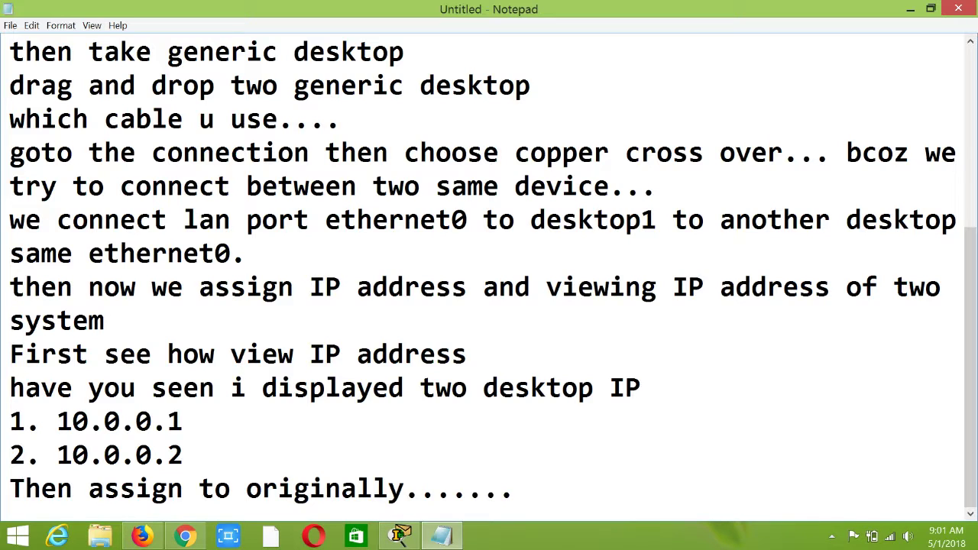
# Continue the same line with the text "Before one only display purpose for end user."
pyautogui.write('Bef')
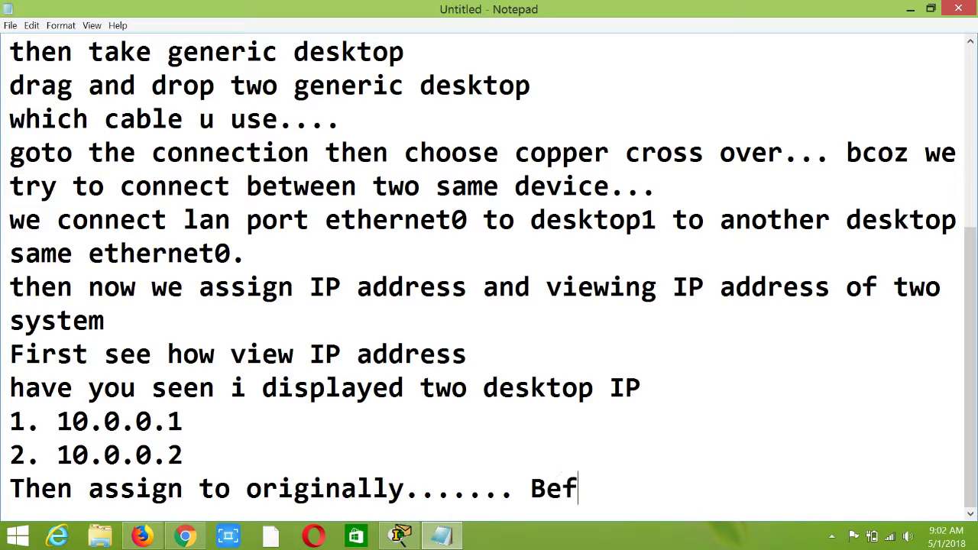
pyautogui.write('ore one only')
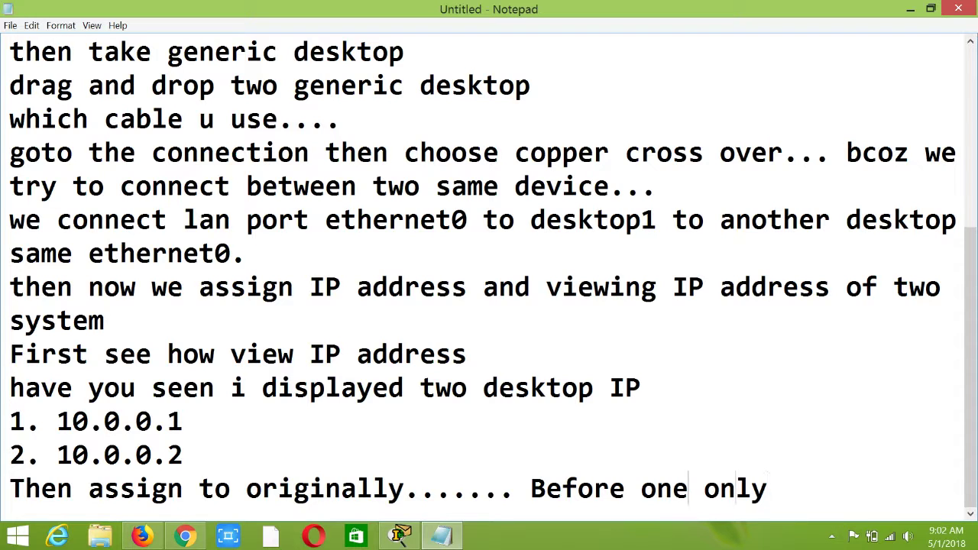
pyautogui.write(' display pur')
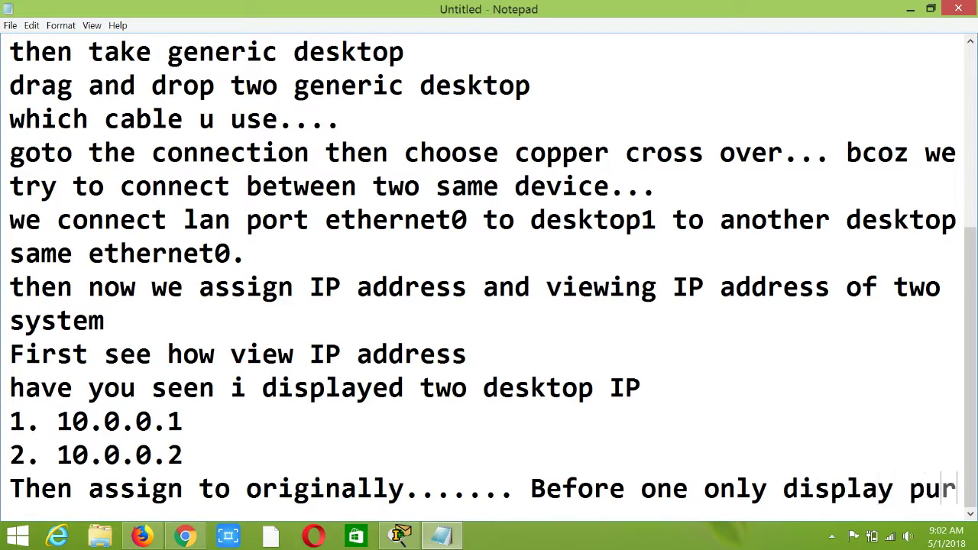
pyautogui.write('pose for end user.')
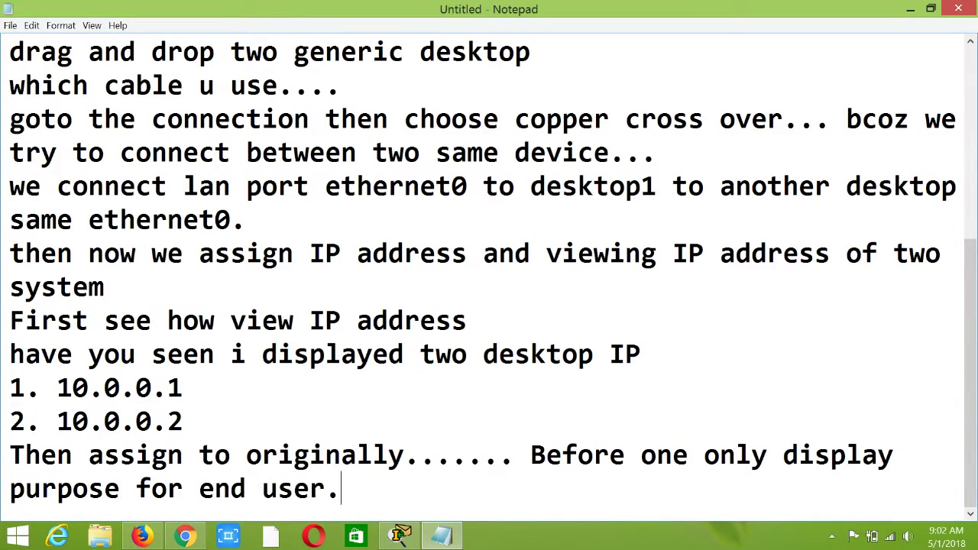
# Check the first PC's port details in Packet Tracer, then return to Notepad and add the line "single click on desktop then"
pyautogui.click(400, 535)
pyautogui.moveTo(139, 321)
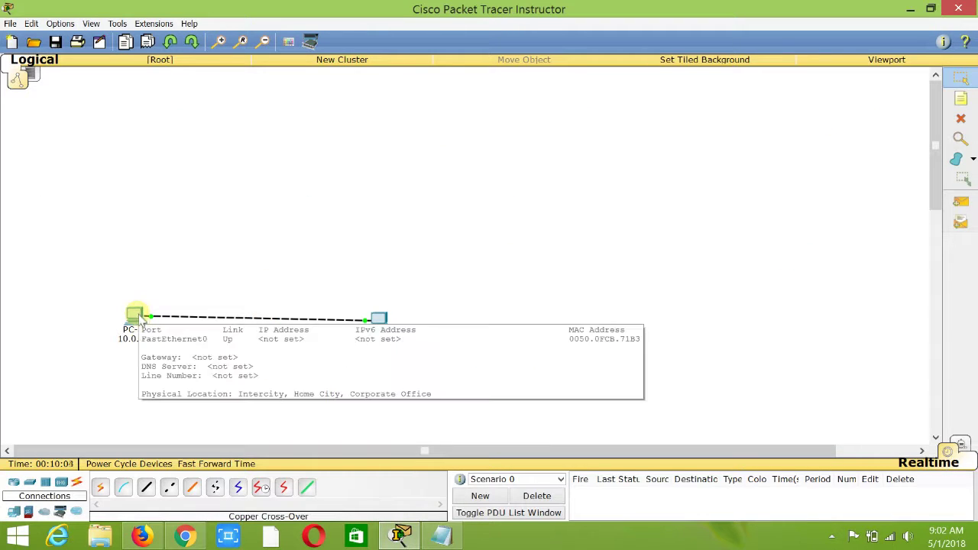
pyautogui.click(441, 535)
pyautogui.press('Return')
pyautogui.write('click on')
pyautogui.press('BackSpace')
pyautogui.press('BackSpace')
pyautogui.press('BackSpace')
pyautogui.press('BackSpace')
pyautogui.press('BackSpace')
pyautogui.press('BackSpace')
pyautogui.press('BackSpace')
pyautogui.press('BackSpace')
pyautogui.write('single click on desktop then')
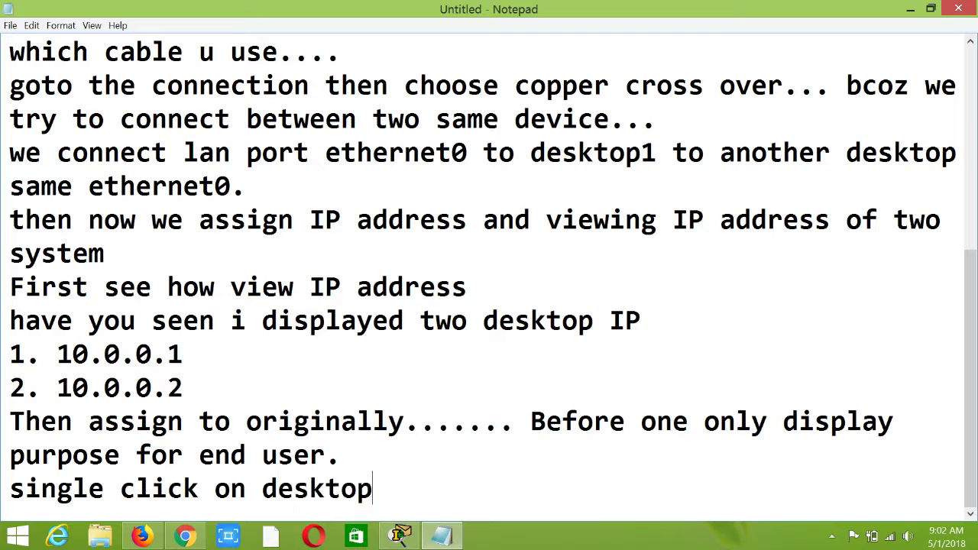
pyautogui.press('Return')
# Switch to Packet Tracer, open the PC labelled 10.0.0.1, dismiss the script module warning and show its desktop applications
pyautogui.click(400, 535)
pyautogui.click(134, 304)
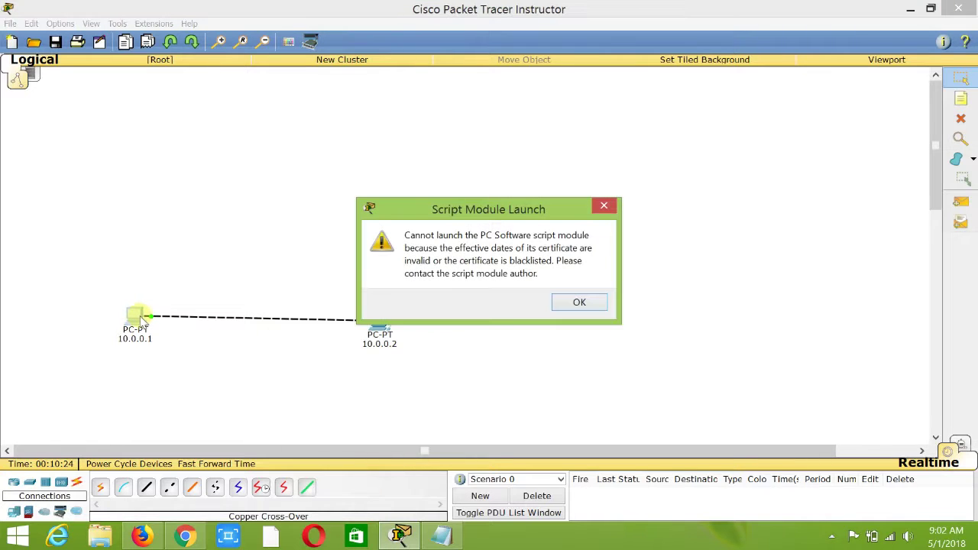
pyautogui.click(579, 302)
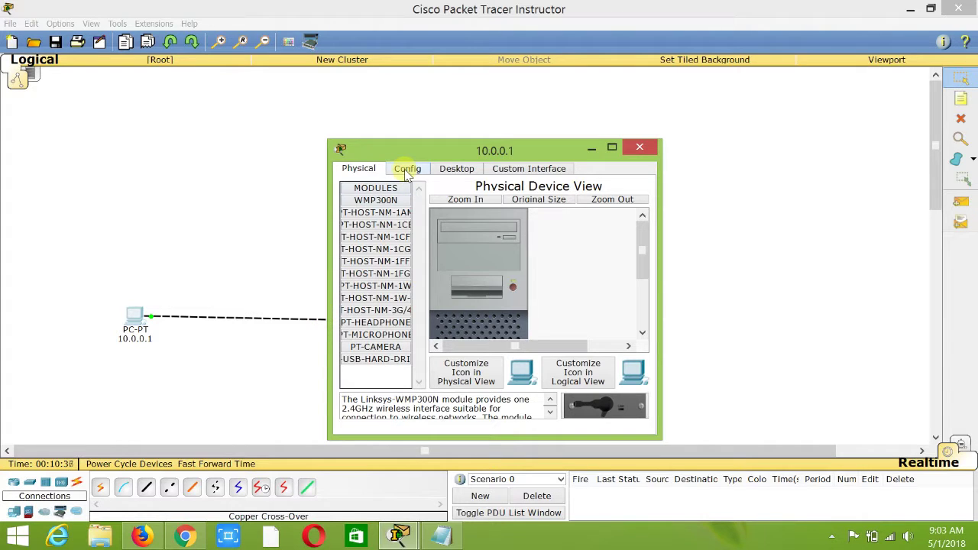
pyautogui.click(456, 169)
# Return to Notepad and add the line "goto desktop" to the instructions
pyautogui.moveTo(441, 535)
pyautogui.click(413, 448)
pyautogui.write('goto desktop')
pyautogui.press('Return')
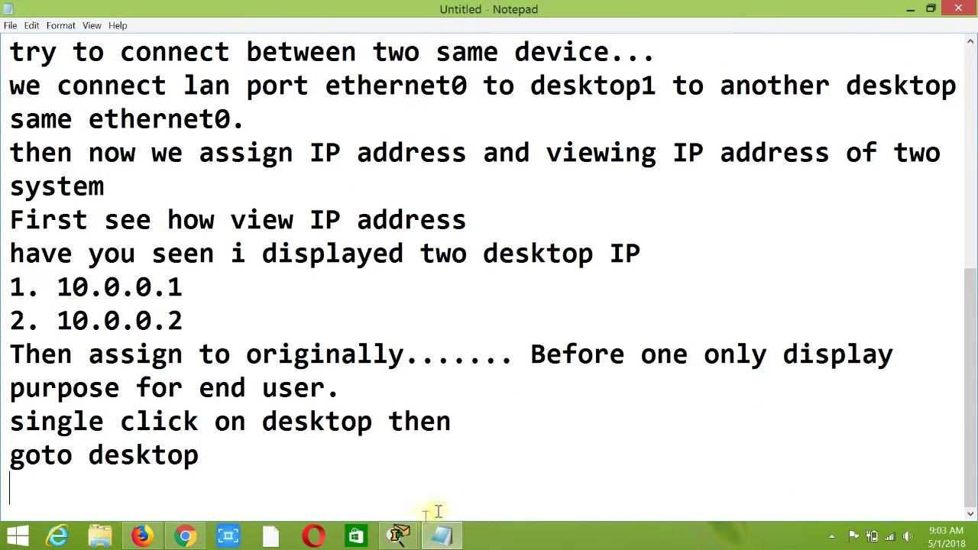
# Switch to the 10.0.0.1 PC window in Packet Tracer and open its IP Configuration application
pyautogui.moveTo(399, 535)
pyautogui.click(476, 453)
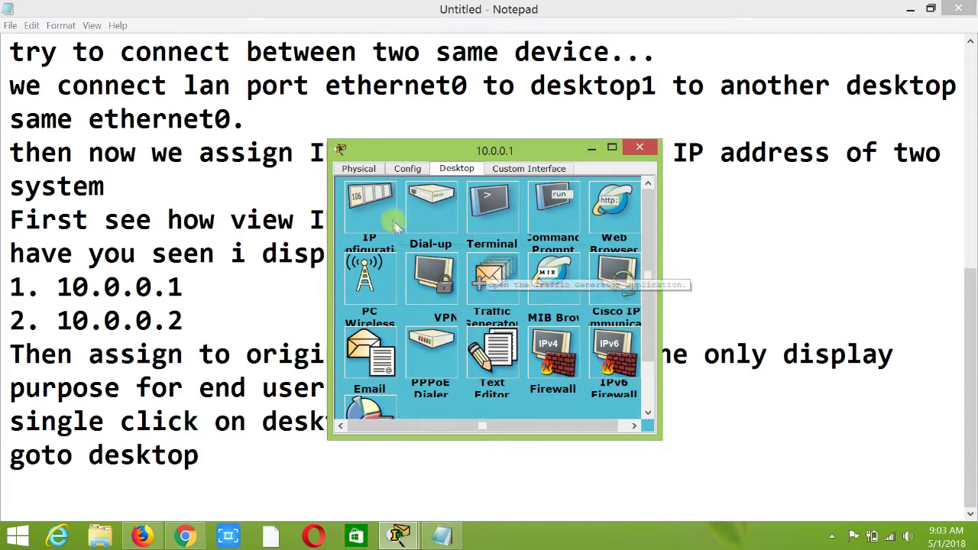
pyautogui.click(369, 164)
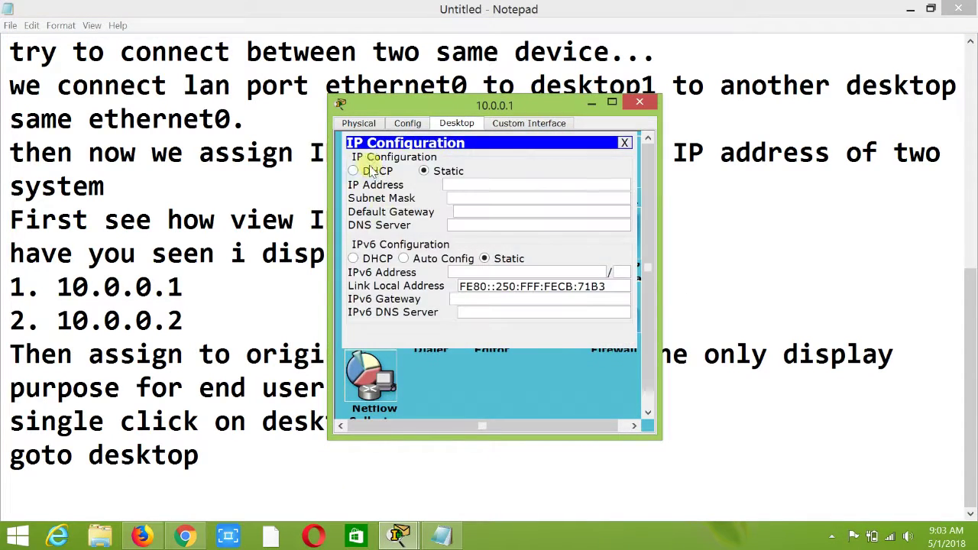
# Return to Notepad and add the line "IP configuration" below "goto desktop"
pyautogui.click(290, 467)
pyautogui.write('configuration')
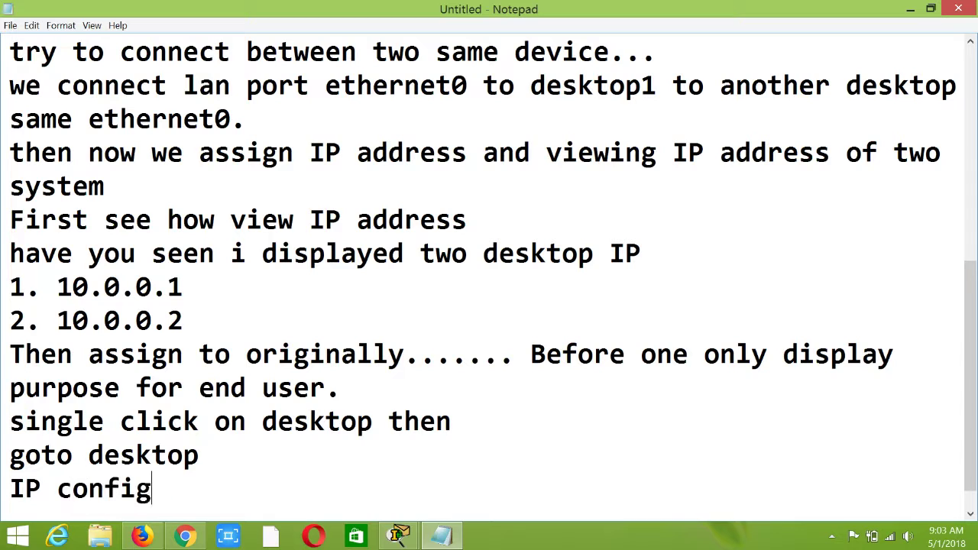
pyautogui.press('Return')
# In Packet Tracer, give the first PC the static IP 10.0.0.1 with subnet mask 255.0.0.0, and close its window
pyautogui.click(399, 535)
pyautogui.click(435, 489)
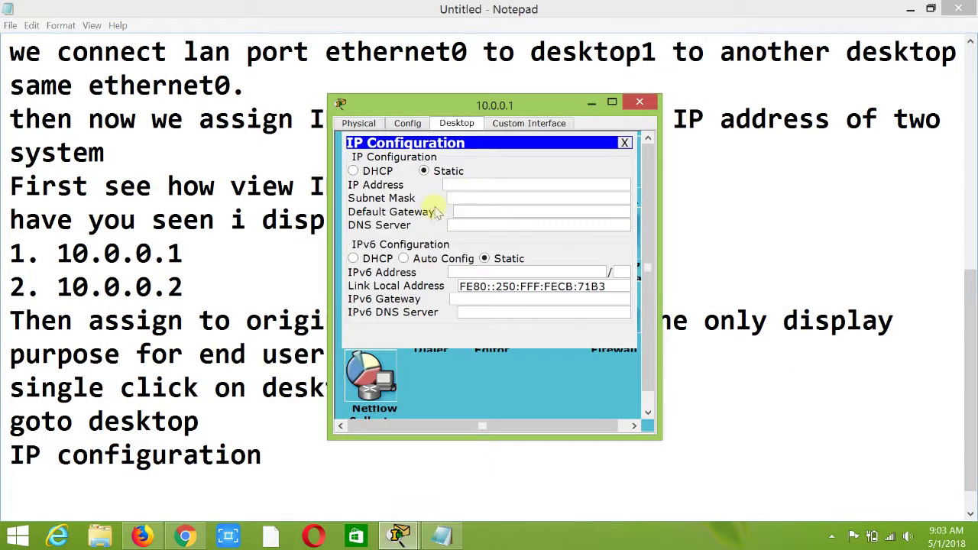
pyautogui.click(474, 198)
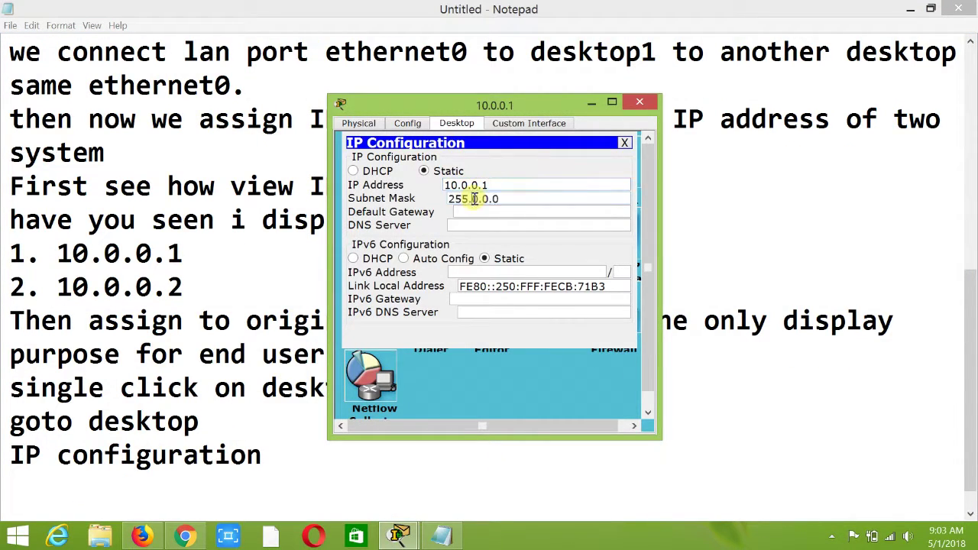
pyautogui.click(625, 142)
pyautogui.click(640, 101)
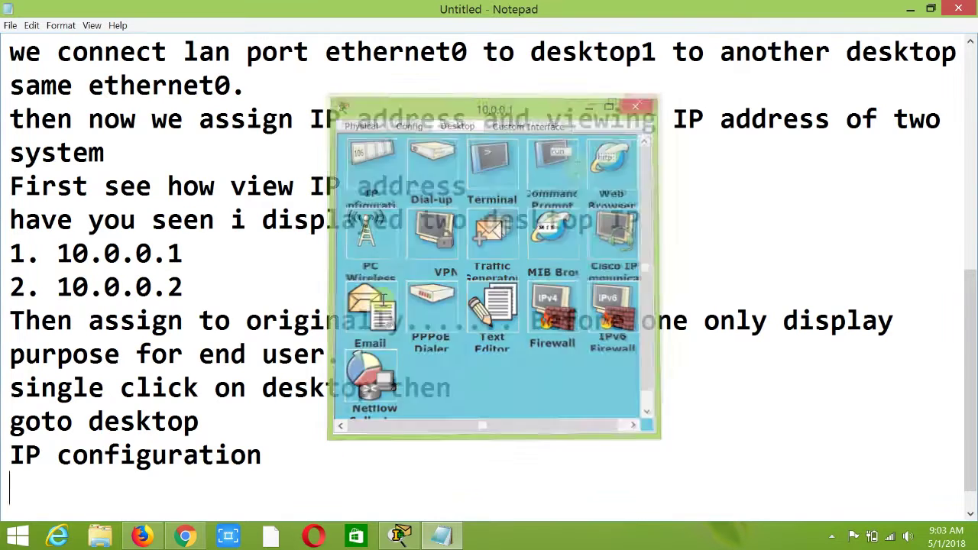
# In Notepad, add the text "Then type same address of desktop one. And subnet mask automatically take..."
pyautogui.press('Return')
pyautogui.write('Then type same')
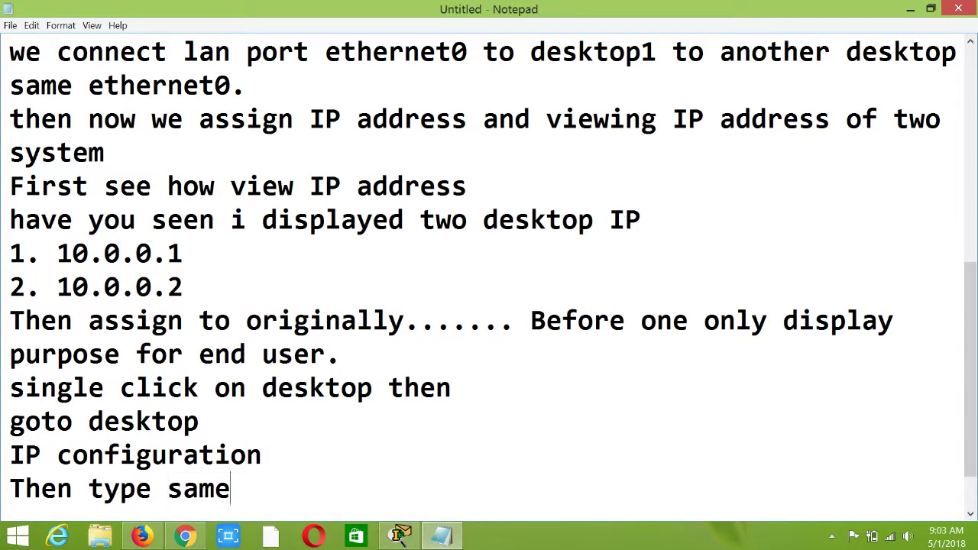
pyautogui.write(' address of desktop one. And subnet')
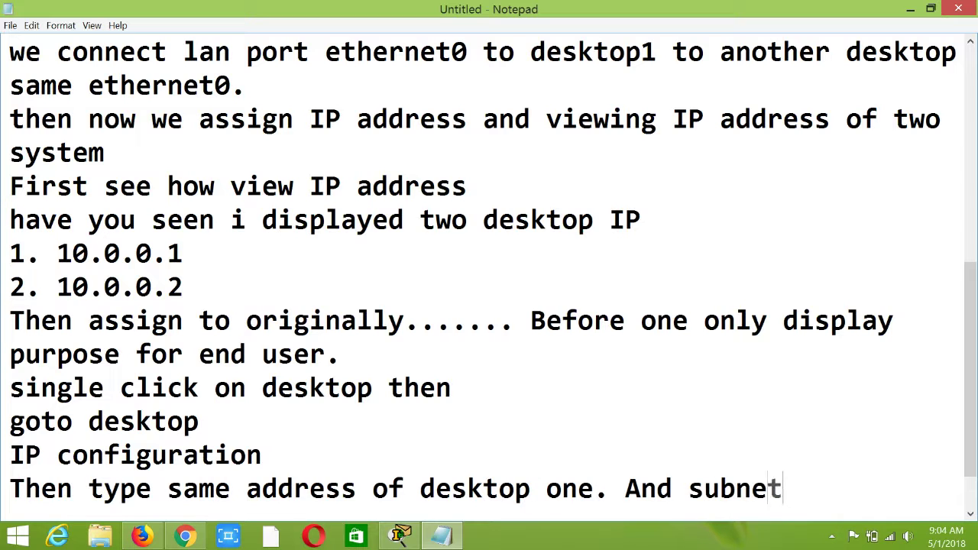
pyautogui.write(' mask automatically t')
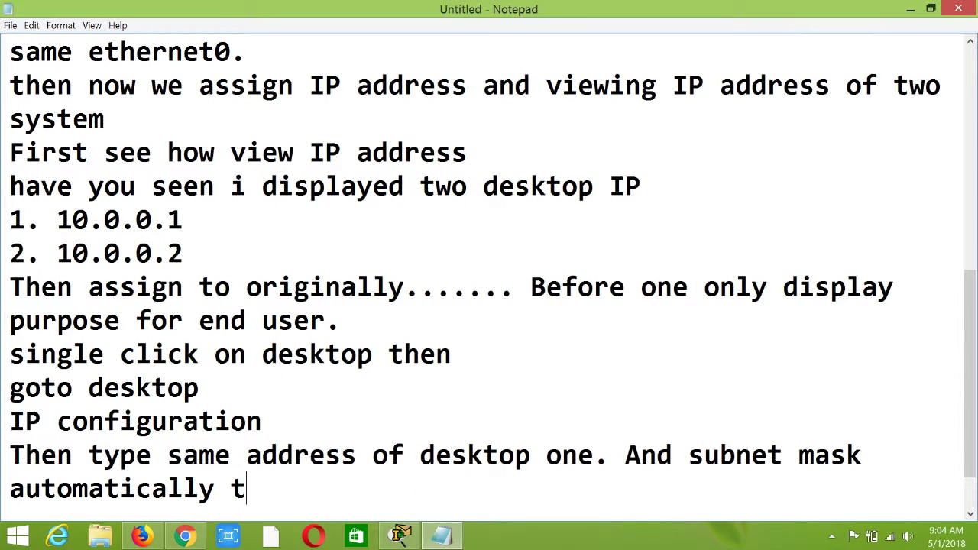
pyautogui.write('ake...')
pyautogui.press('Return')
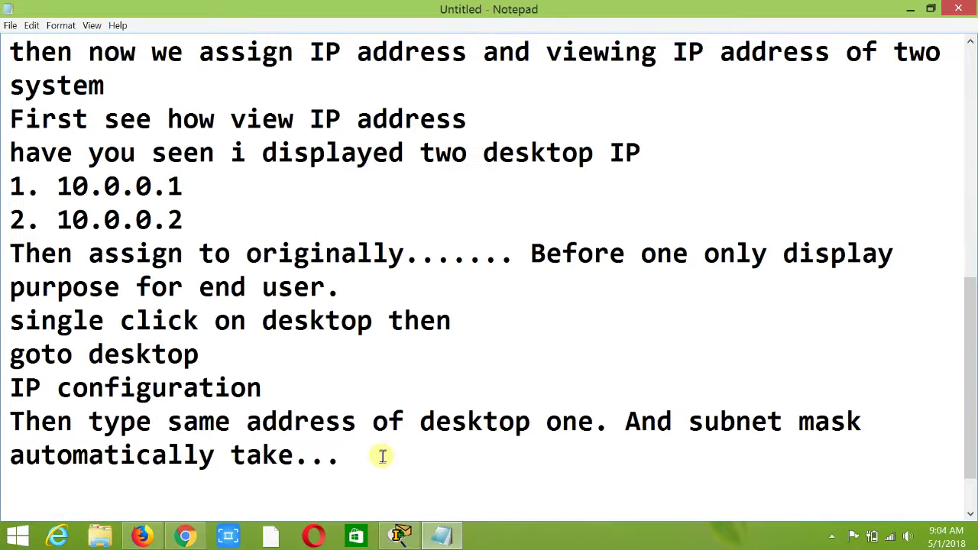
# Leave a blank line and add the line "Same to desktop two do"
pyautogui.press('Return')
pyautogui.write('Same to desktop')
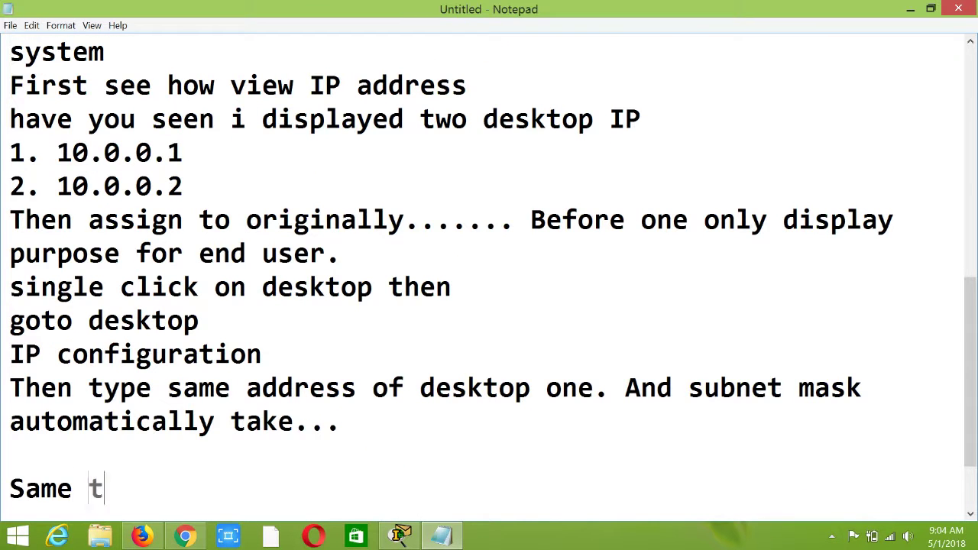
pyautogui.write(' two do')
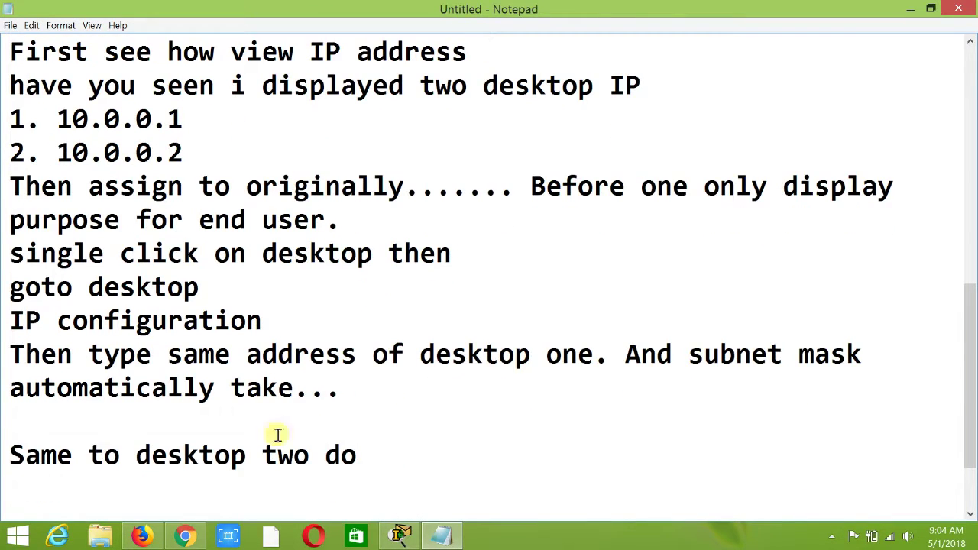
# In Packet Tracer, give the second PC the static IP 10.0.0.2 with the default subnet mask, and close its window
pyautogui.click(456, 169)
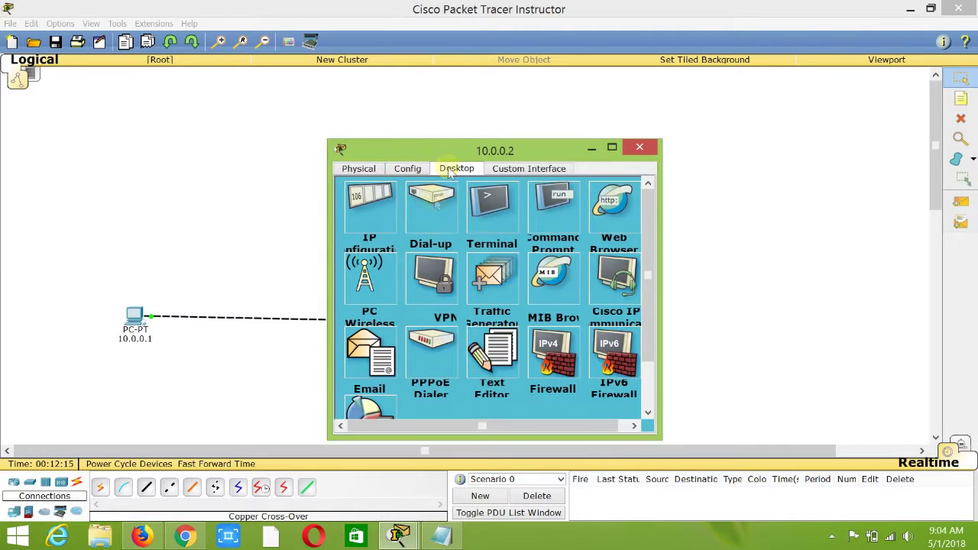
pyautogui.click(370, 205)
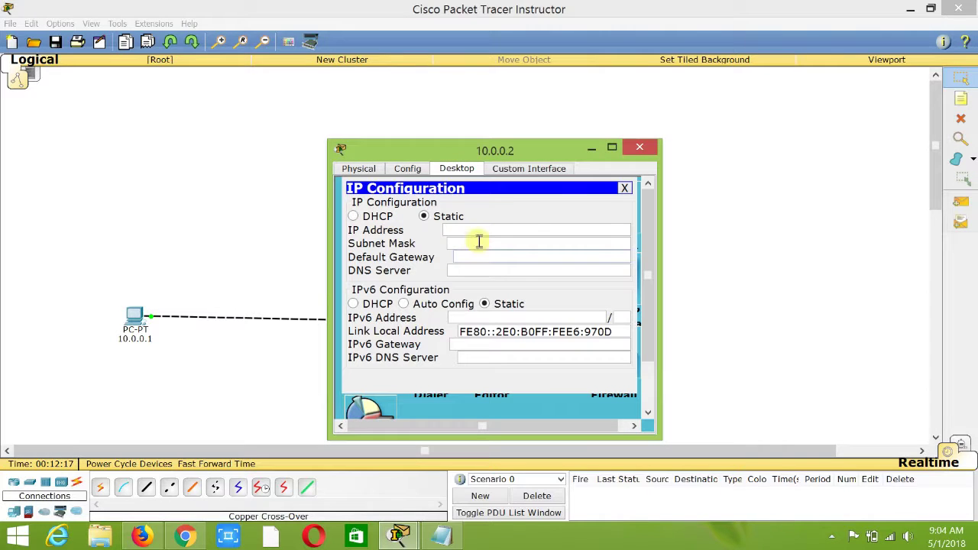
pyautogui.click(480, 229)
pyautogui.write('10.0.0.2')
pyautogui.click(472, 244)
pyautogui.click(624, 188)
pyautogui.click(639, 147)
# In Notepad, add the lines "Have you seen i assigned...." and "then check message goint on or not...."
pyautogui.write('Have you seen i assigned....')
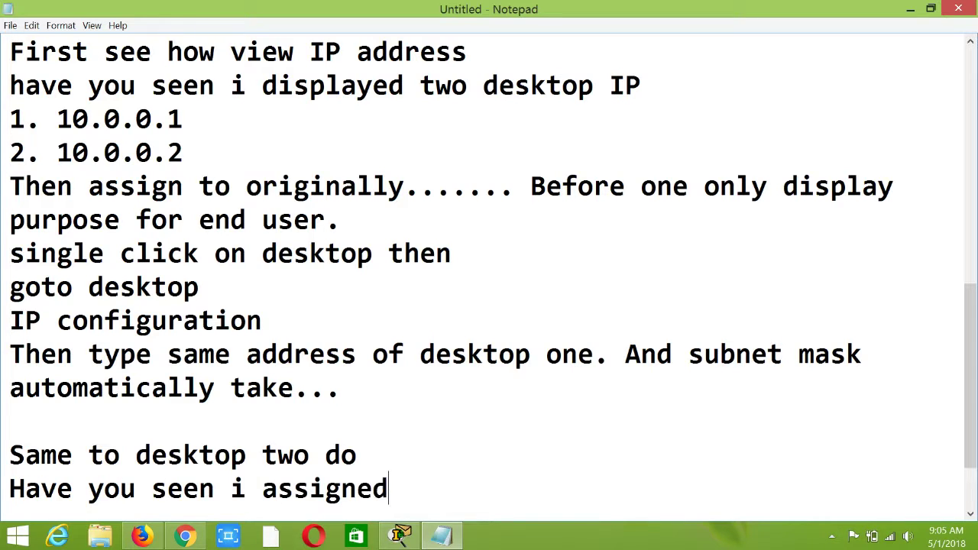
pyautogui.press('Return')
pyautogui.write('then check messa')
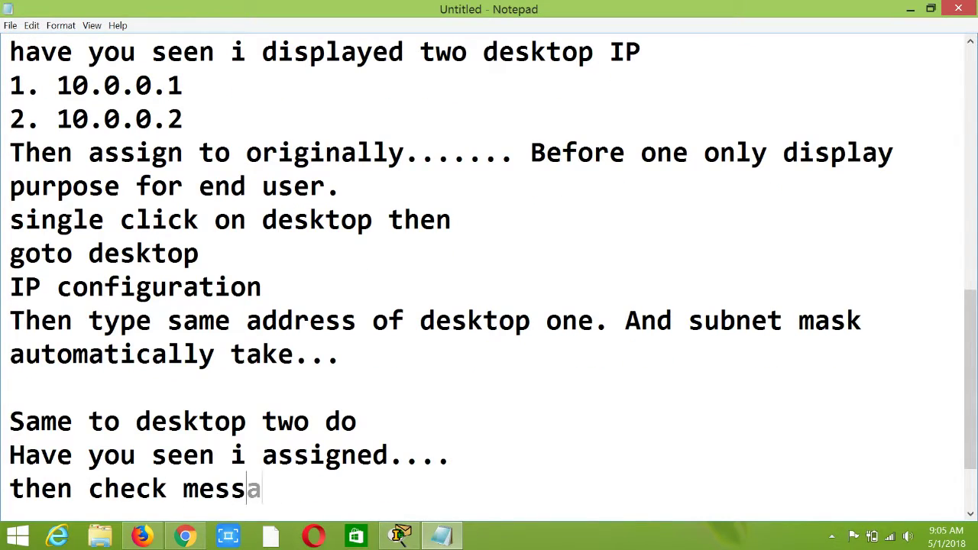
pyautogui.write('ge goint on or not....')
pyautogui.press('Return')
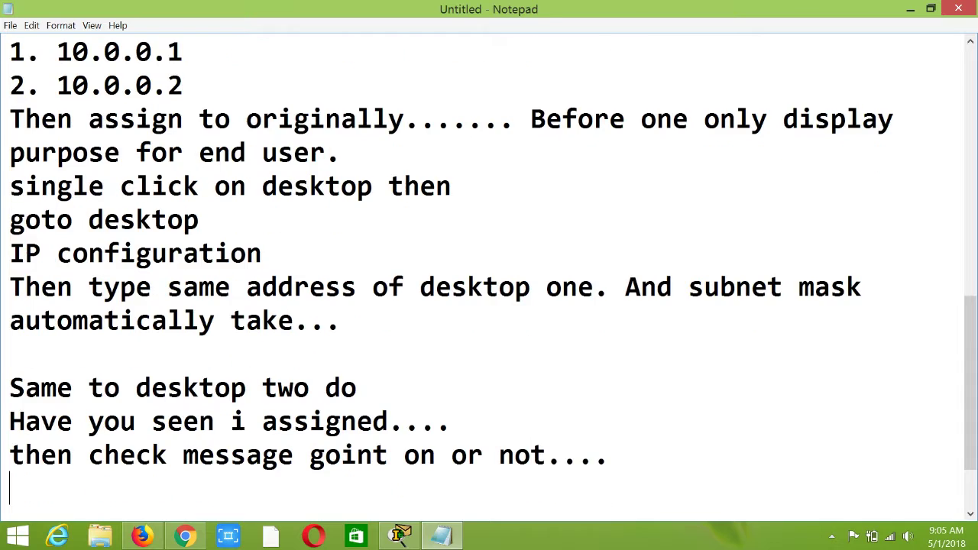
# In Notepad, add the line "right side you can see message then we drag and drop from one desktop to another desktop....."
pyautogui.click(401, 536)
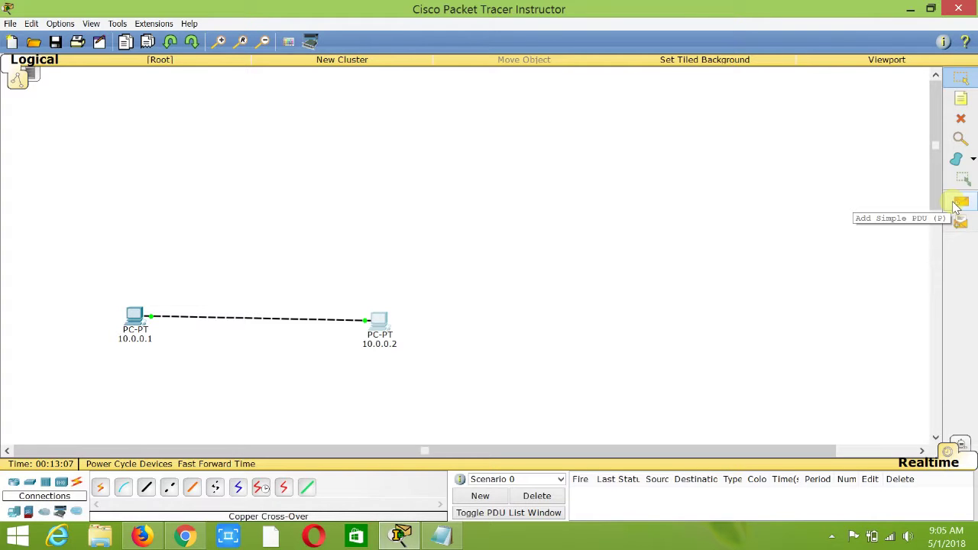
pyautogui.click(441, 536)
pyautogui.write('right side you can see')
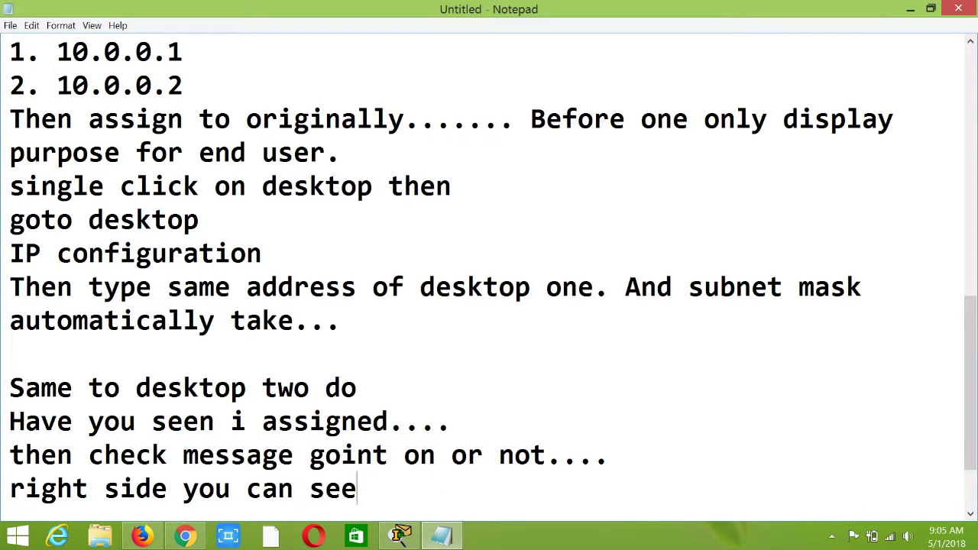
pyautogui.write(' message  then we drag')
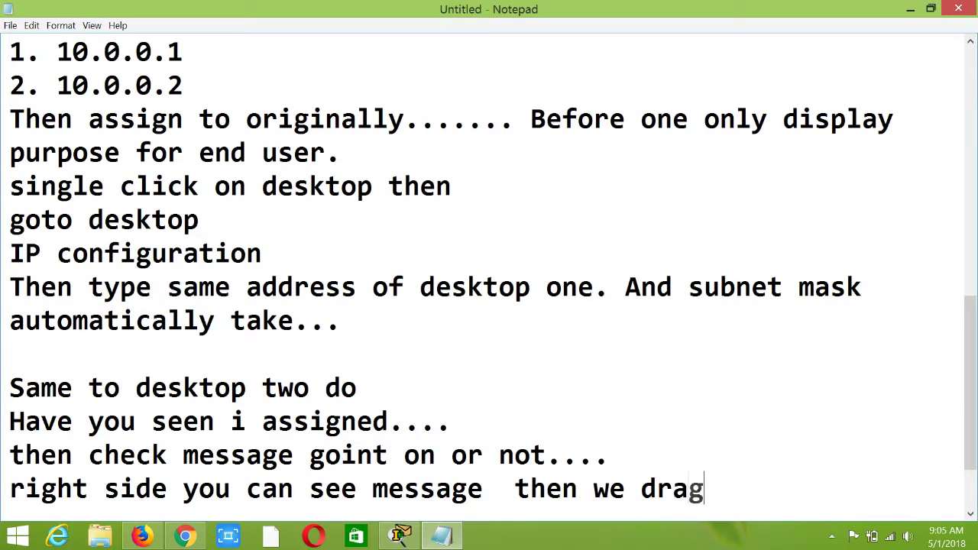
pyautogui.write(' and drop')
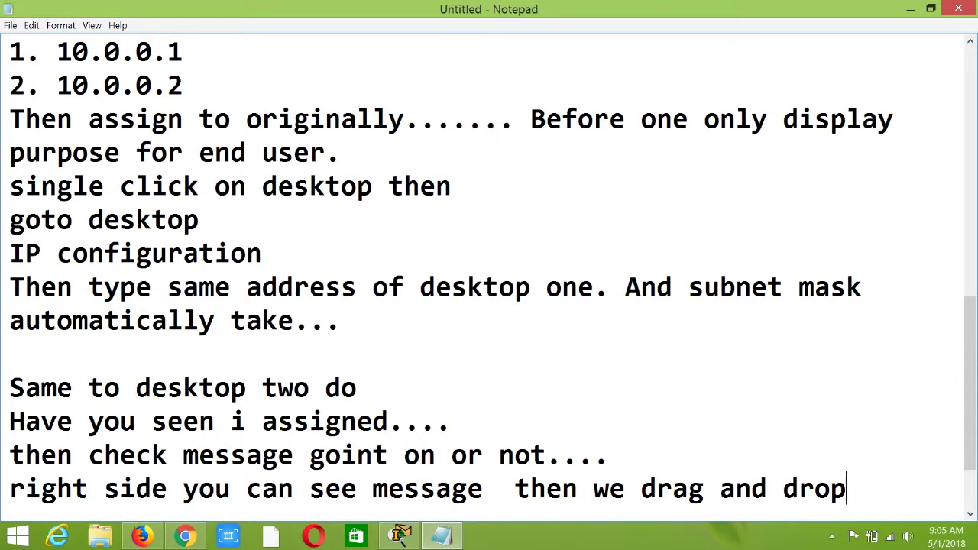
pyautogui.write(' from on')
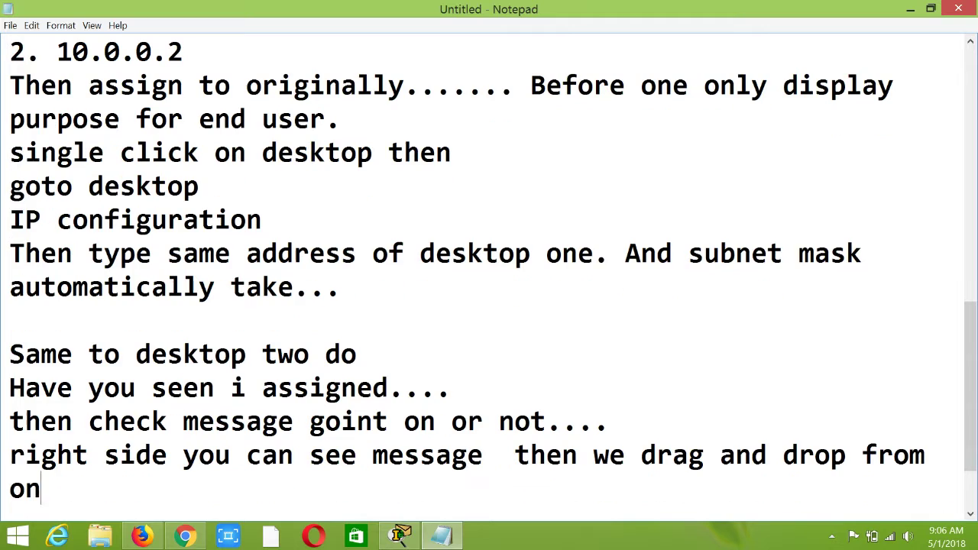
pyautogui.write('e desktop to anoth')
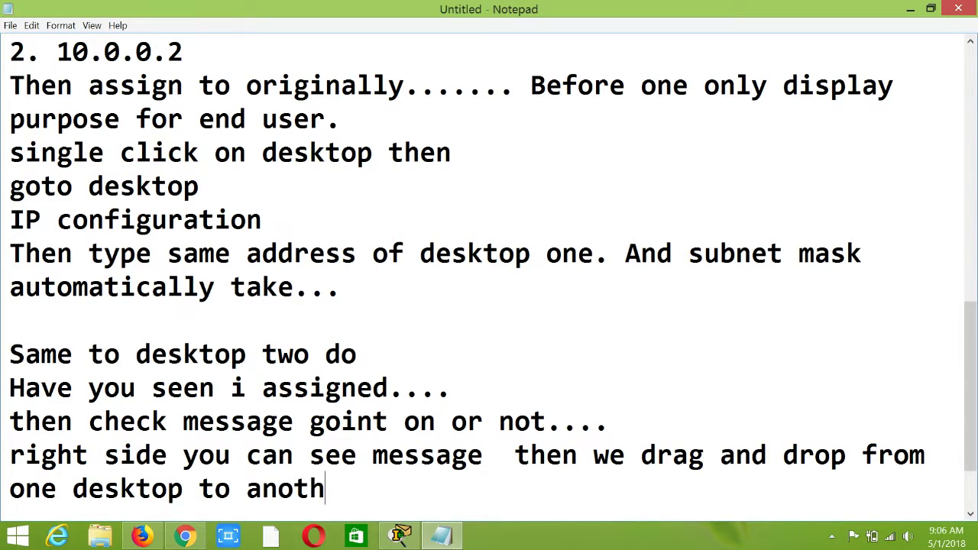
pyautogui.write('er desktop.....')
# In Packet Tracer, send a simple PDU from PC 10.0.0.1 to PC 10.0.0.2 and select its entry in the PDU list
pyautogui.click(399, 535)
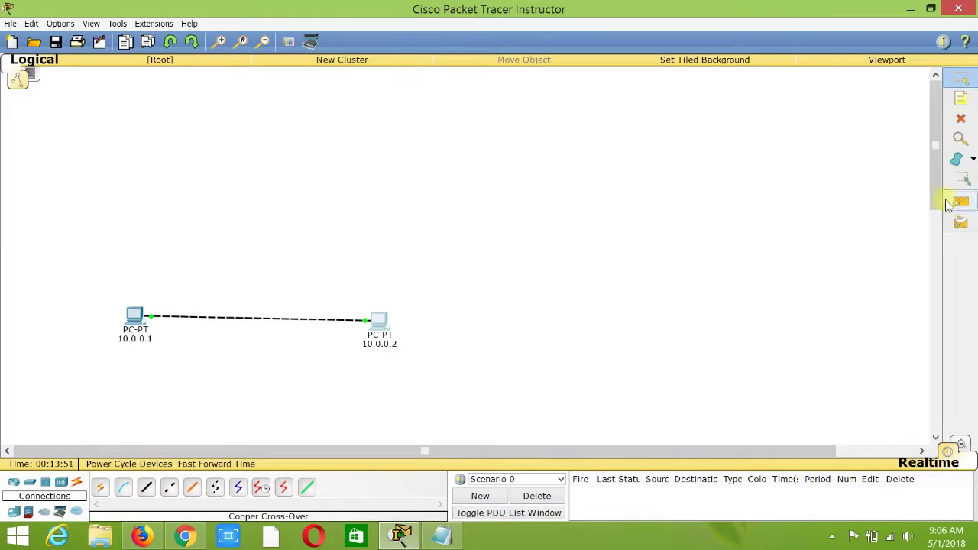
pyautogui.moveTo(137, 317)
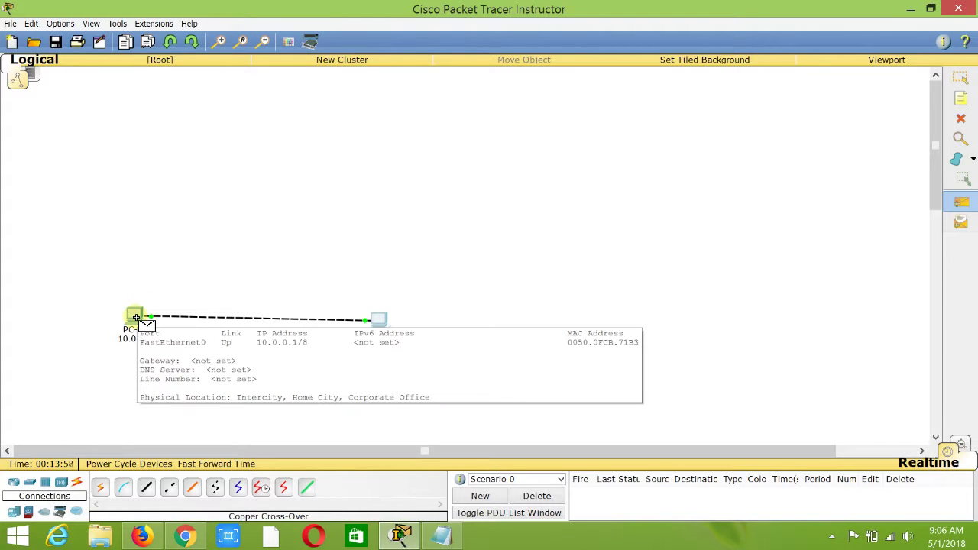
pyautogui.click(136, 317)
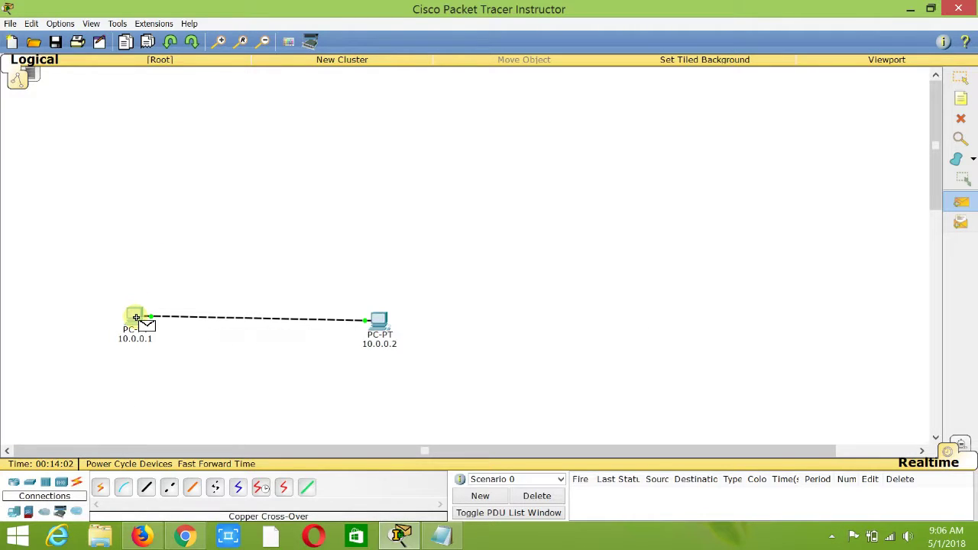
pyautogui.click(379, 320)
pyautogui.click(636, 494)
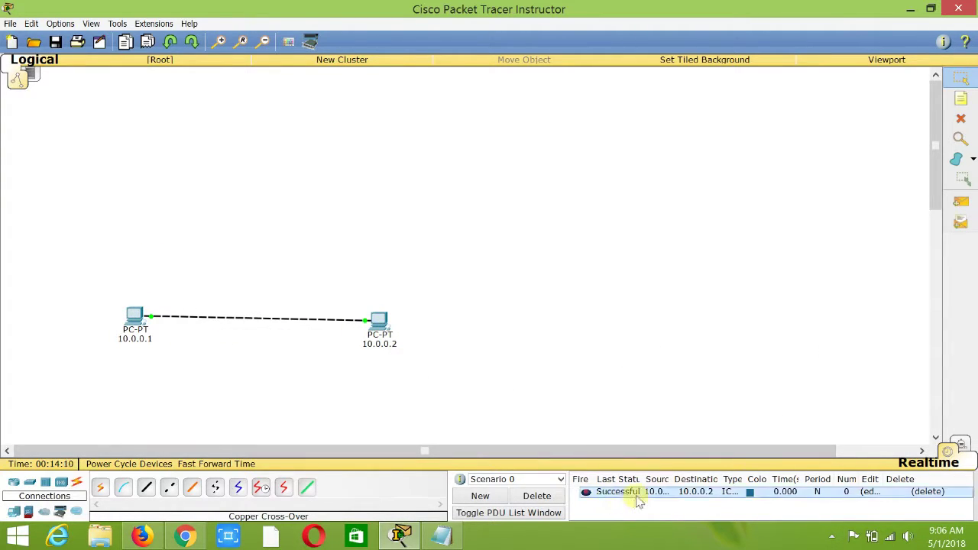
# In Notepad, add the line "after drop right side bottom panel you can see success..."
pyautogui.click(442, 535)
pyautogui.press('Return')
pyautogui.write('after drop right side p')
pyautogui.press('BackSpace')
pyautogui.write('below ')
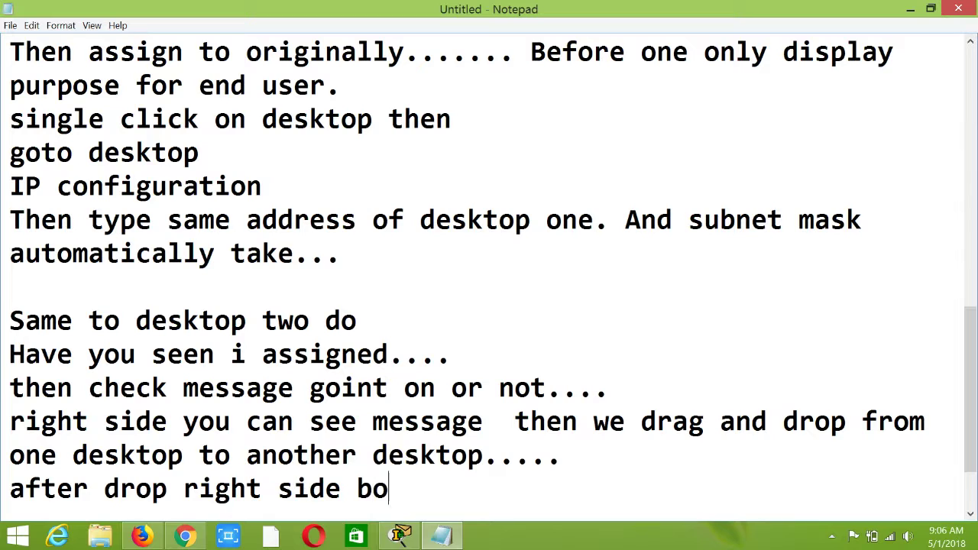
pyautogui.write('anel you ')
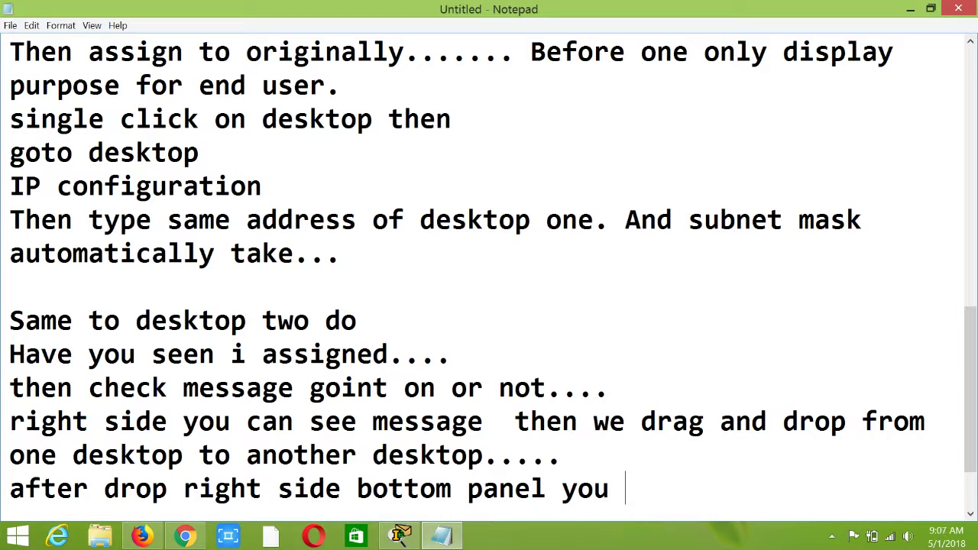
pyautogui.write('can see success...')
pyautogui.press('Return')
# Add the line "then same thing i do in reverse manner check..." to the notes
pyautogui.write('then same thing i do in reve')
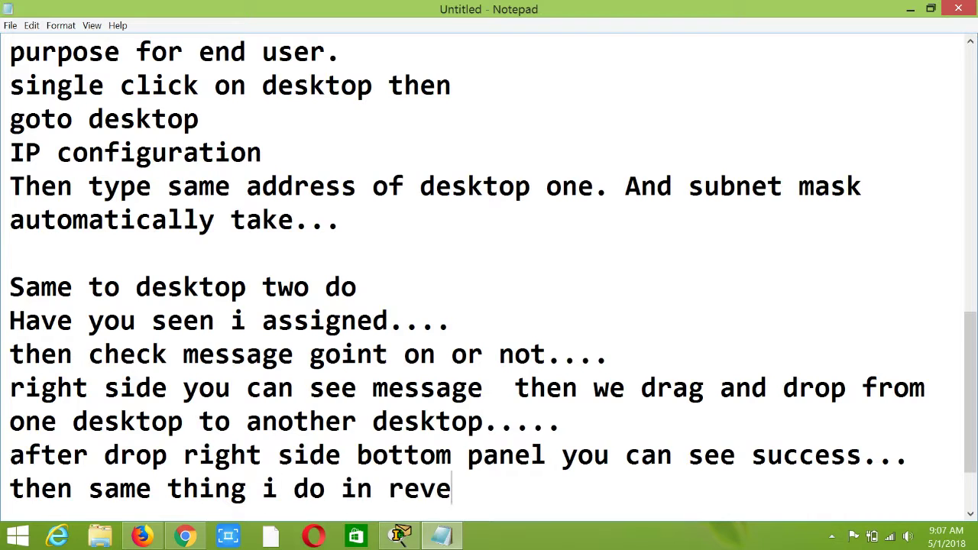
pyautogui.write('rse manner check...')
pyautogui.press('Return')
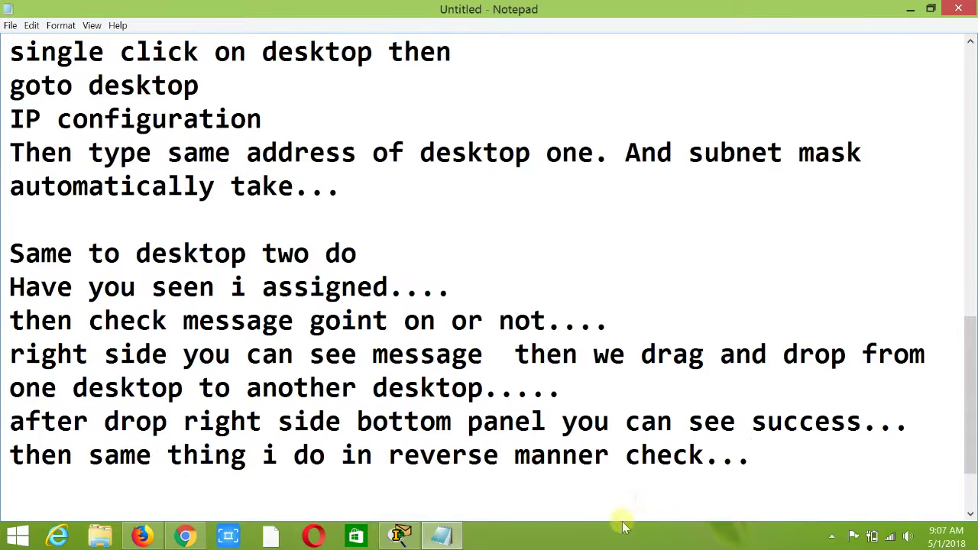
# In Packet Tracer, send a simple PDU in the reverse direction, from PC 10.0.0.2 to PC 10.0.0.1
pyautogui.click(399, 535)
pyautogui.click(962, 201)
pyautogui.click(379, 320)
pyautogui.click(135, 317)
# In Notepad, add the line "again success...." below the reverse check line
pyautogui.click(442, 535)
pyautogui.click(775, 465)
pyautogui.press('Return')
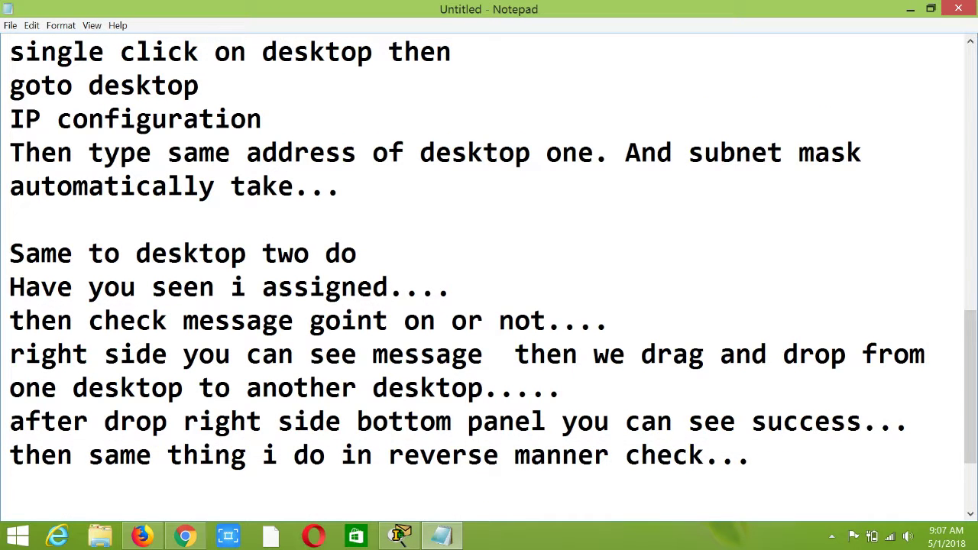
pyautogui.write('again success....')
pyautogui.press('Return')
# Add the line "then i goto simulation mode and check how message is transfering it will display details...." to the notes
pyautogui.write('then i')
pyautogui.click(399, 535)
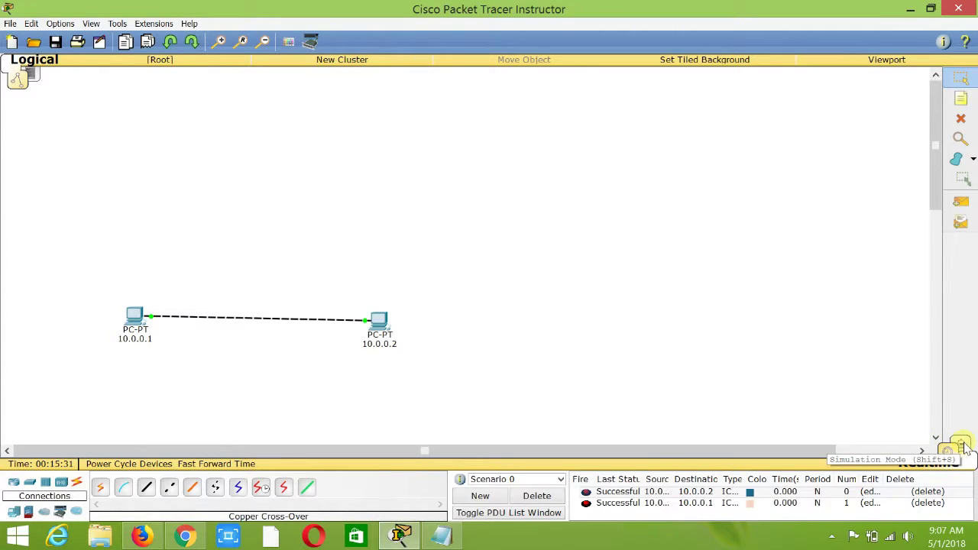
pyautogui.click(445, 533)
pyautogui.write('to simu')
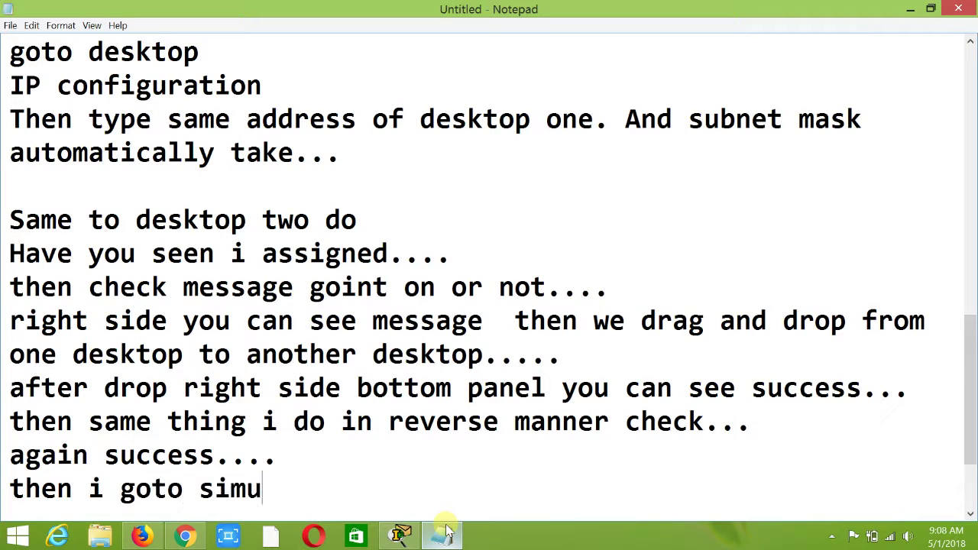
pyautogui.write('lation mode and check how m')
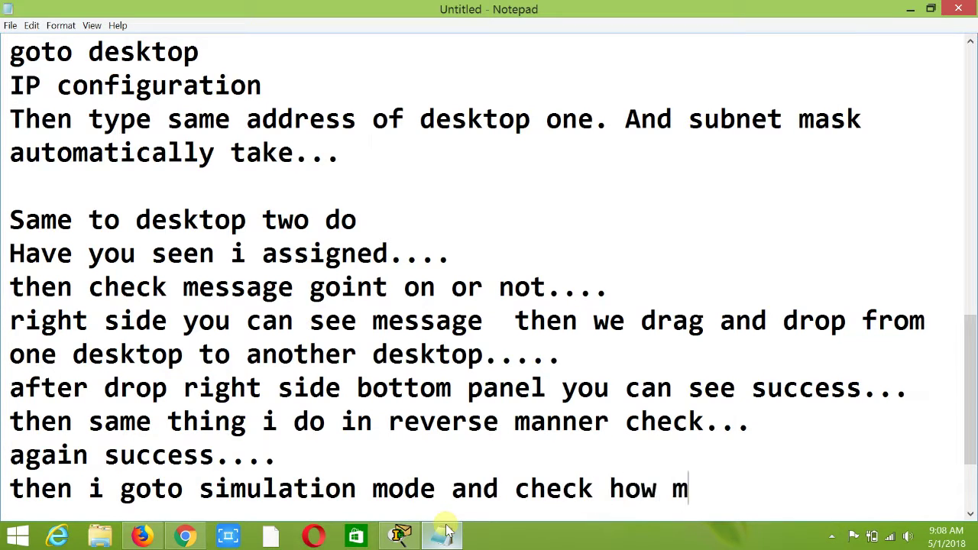
pyautogui.write('essage is transfering ')
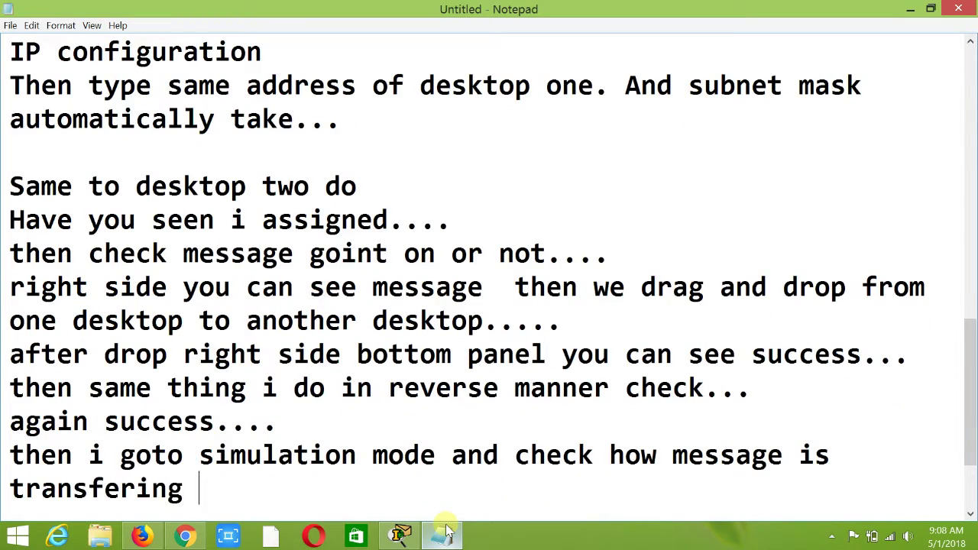
pyautogui.write('it will dislplay')
pyautogui.press('BackSpace')
pyautogui.press('BackSpace')
pyautogui.press('BackSpace')
pyautogui.press('BackSpace')
pyautogui.press('BackSpace')
pyautogui.write('play details....')
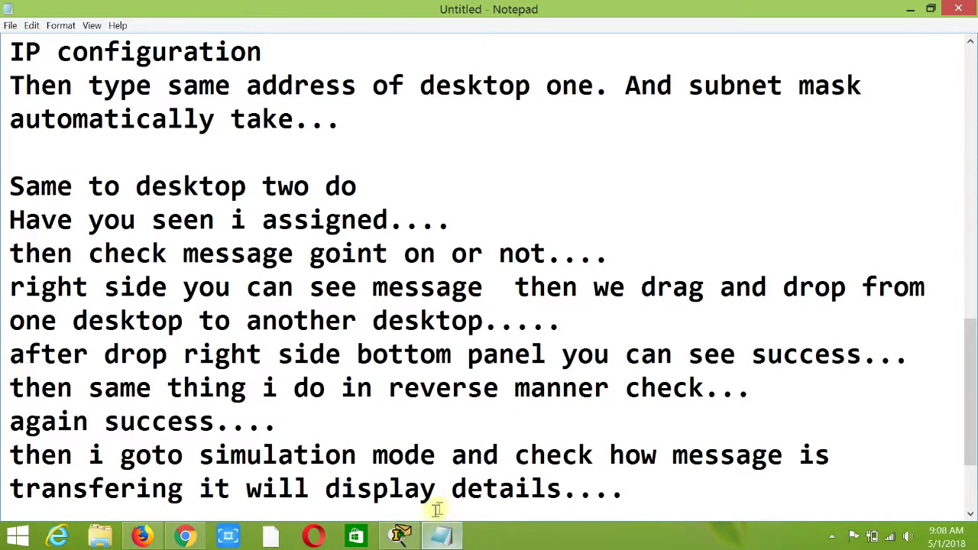
# In Packet Tracer, switch to Simulation mode and start Auto Capture / Play for the two messages
pyautogui.click(438, 533)
pyautogui.click(960, 444)
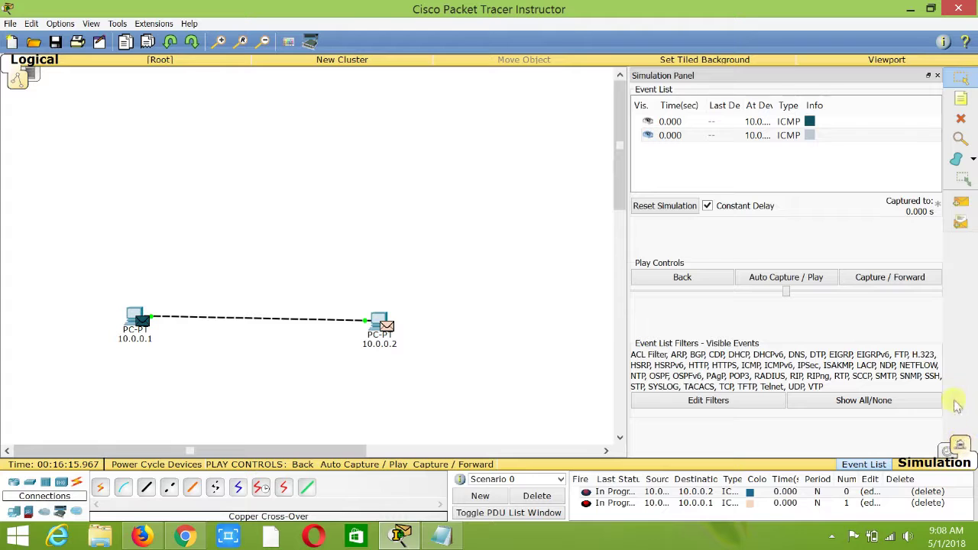
pyautogui.click(814, 279)
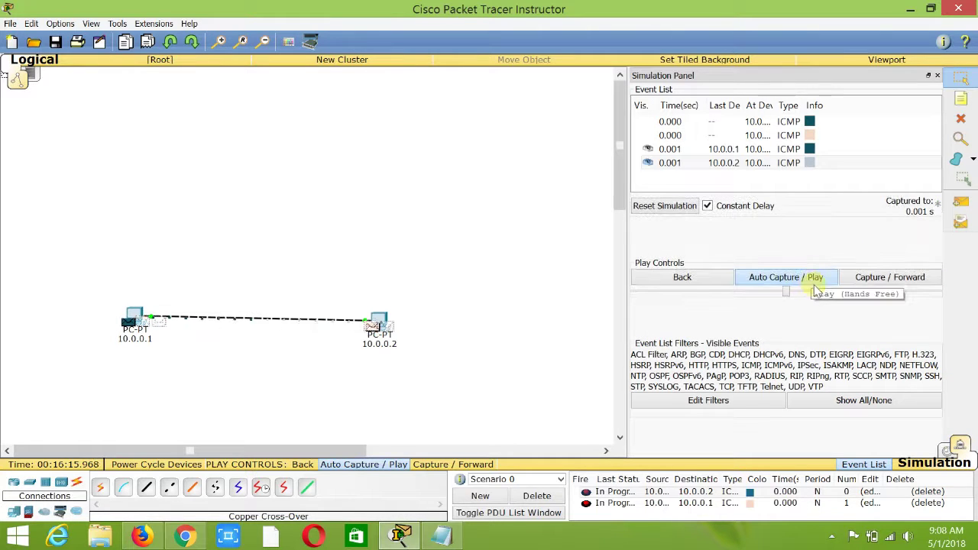
# In Notepad, add the line "then press auto capture play... then you can see it..."
pyautogui.click(441, 536)
pyautogui.press('Return')
pyautogui.write('then press auto capt')
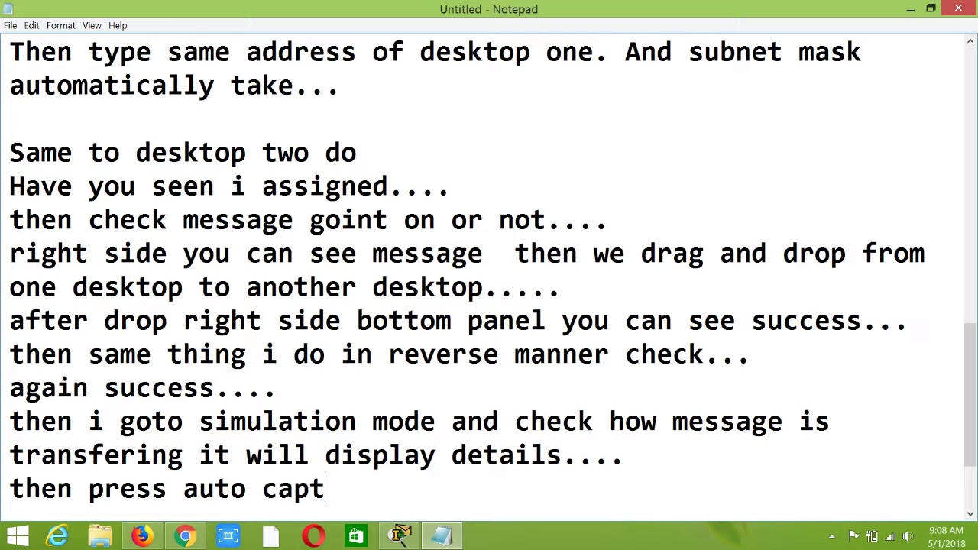
pyautogui.write('ure play... then you can see it...')
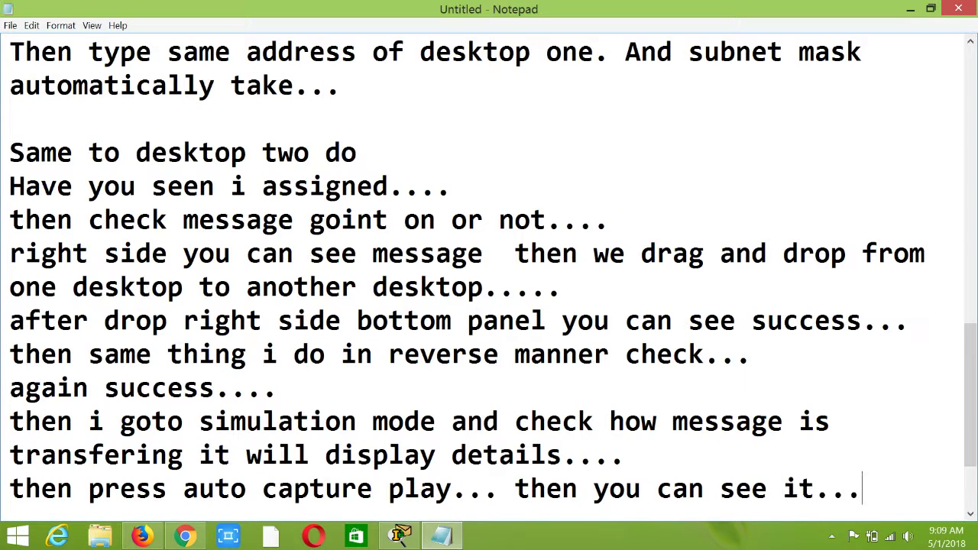
# In Packet Tracer, reduce the simulation play speed to its minimum, then restart and stop the auto capture
pyautogui.click(400, 535)
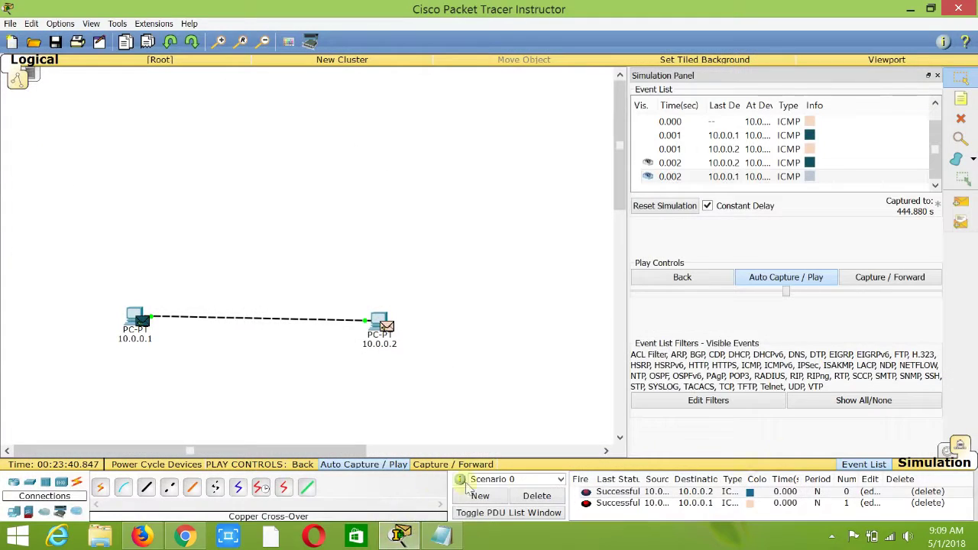
pyautogui.click(787, 277)
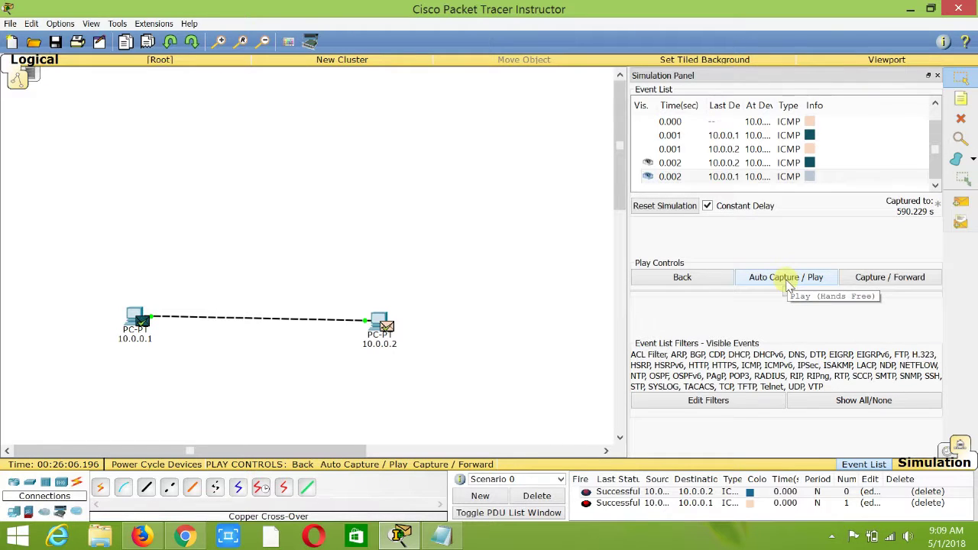
pyautogui.click(786, 277)
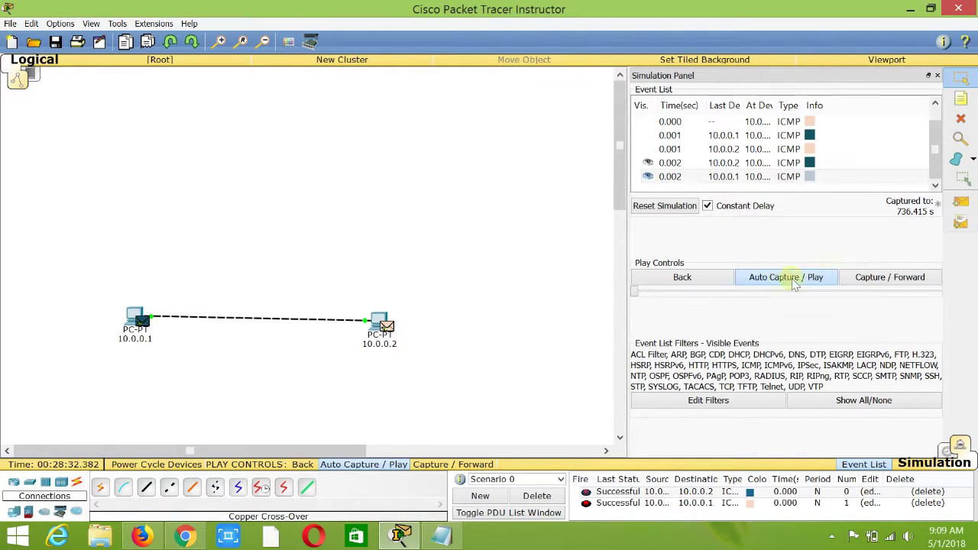
pyautogui.press('p')
pyautogui.click(783, 280)
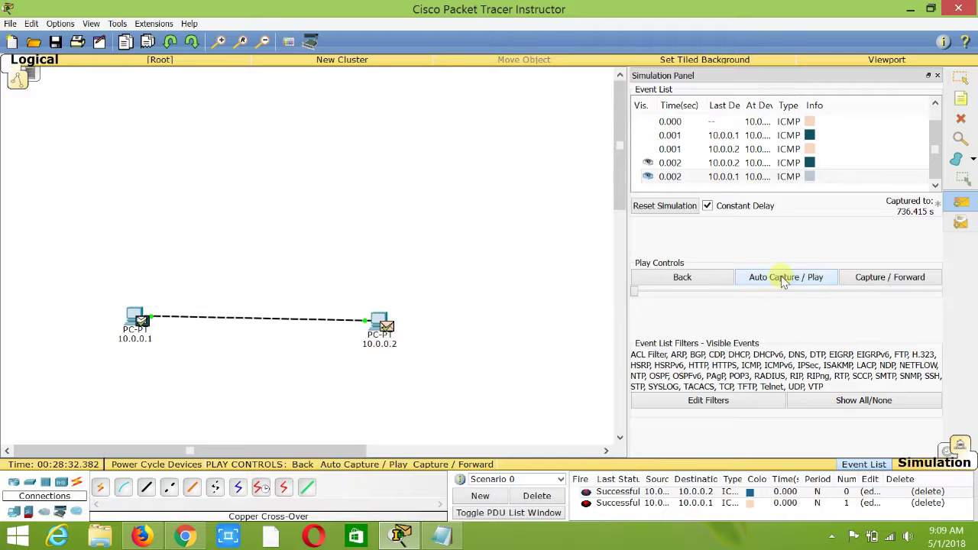
# Delete the scenario's existing PDUs and auto-play a new simple PDU from PC 10.0.0.1 to PC 10.0.0.2
pyautogui.click(537, 495)
pyautogui.click(786, 278)
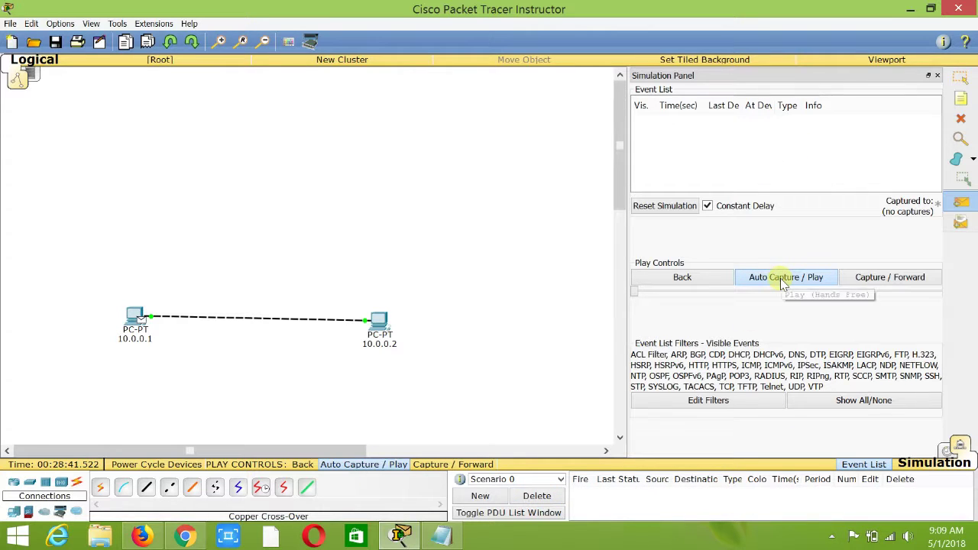
pyautogui.click(955, 204)
pyautogui.click(133, 316)
pyautogui.click(377, 321)
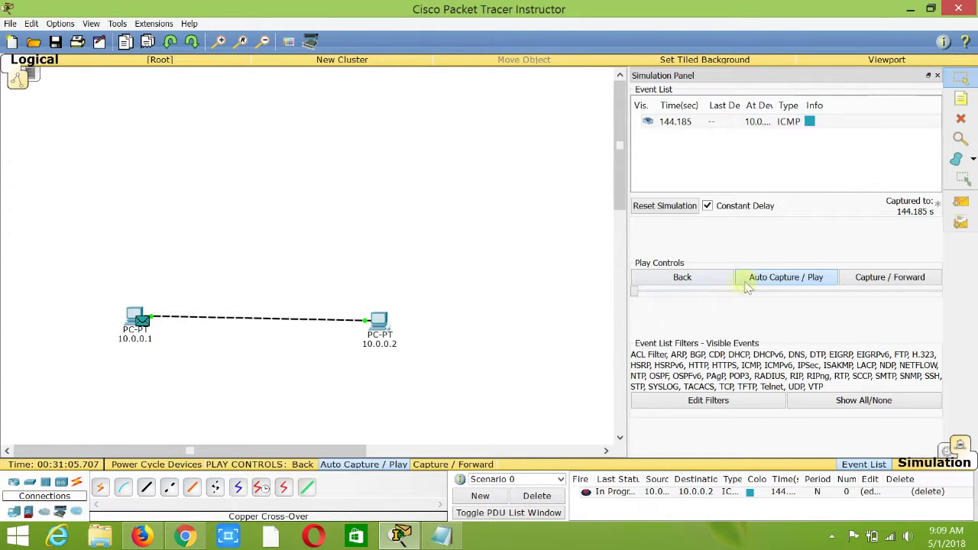
pyautogui.click(767, 279)
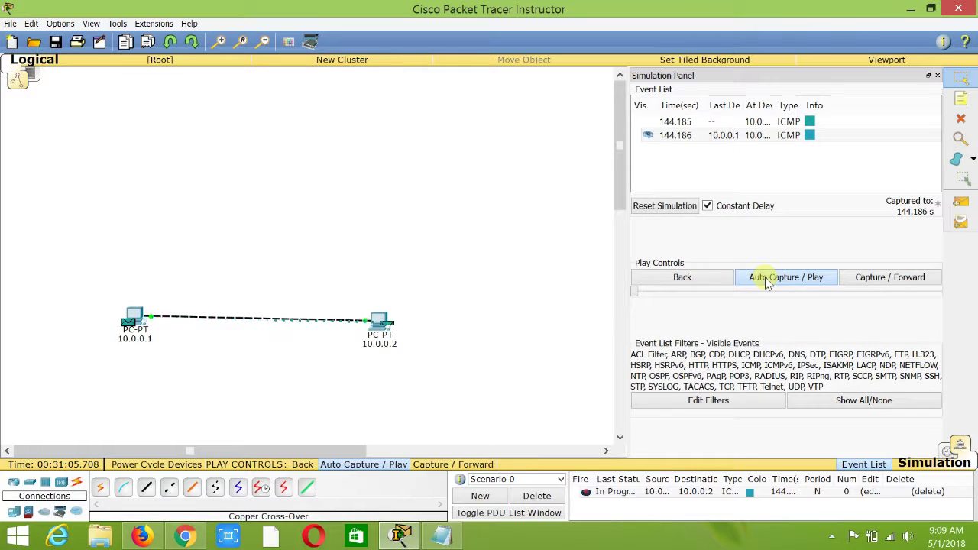
# In Notepad, add the line "one thing you press delete button to remove all and again drag drop to see it...."
pyautogui.click(442, 535)
pyautogui.press('Return')
pyautogui.write('one ')
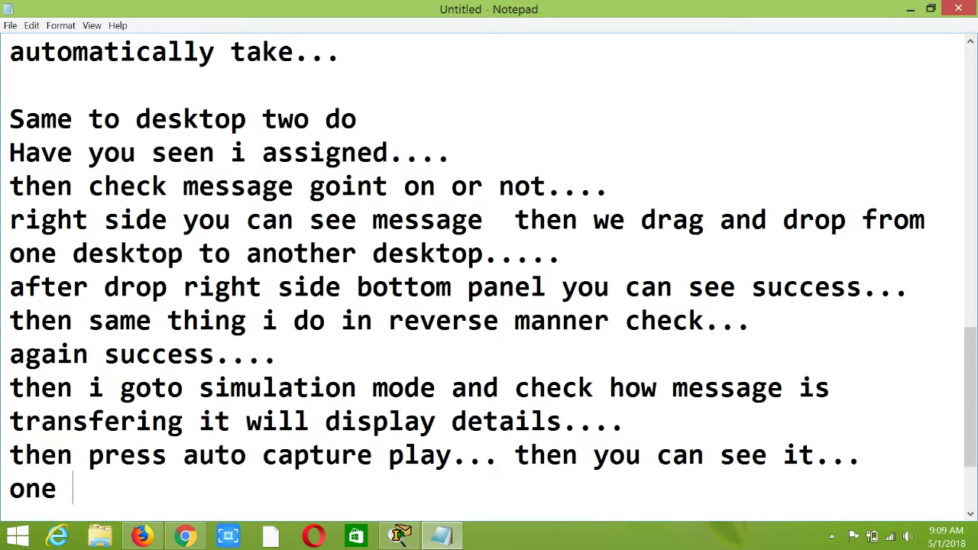
pyautogui.write('thing you press delete')
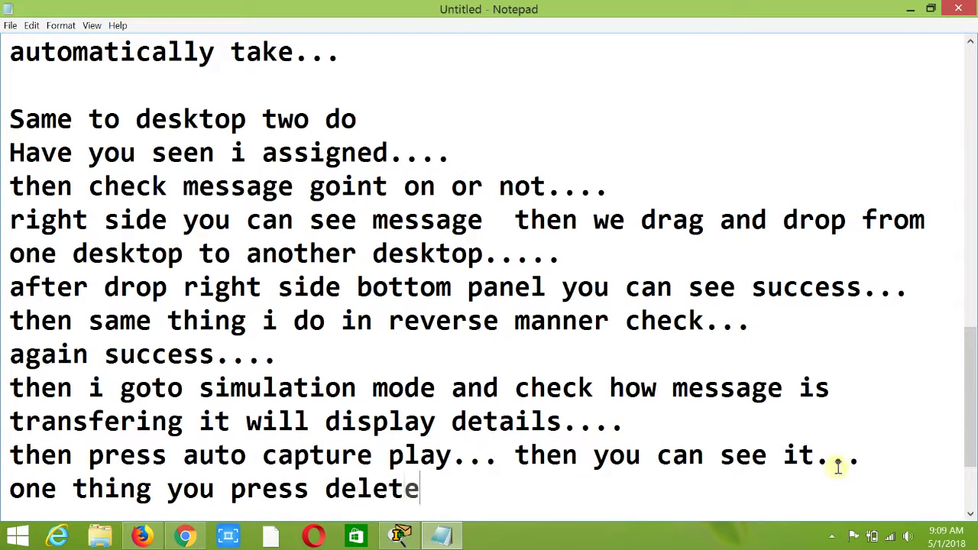
pyautogui.write(' button to remove all and again drag drop to see it....')
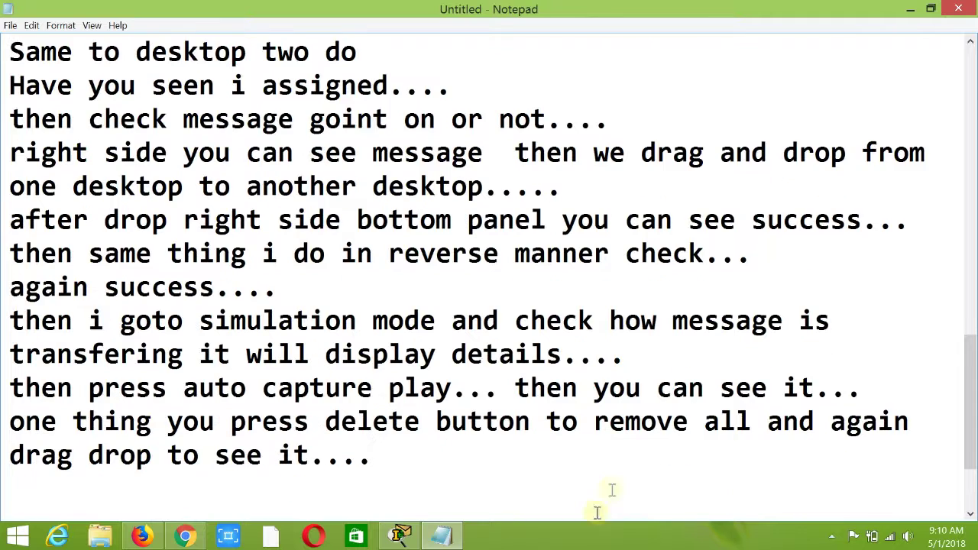
# In Packet Tracer, clear the scenario's PDU and add a fresh simple PDU from PC 10.0.0.1 to PC 10.0.0.2
pyautogui.click(399, 535)
pyautogui.click(545, 498)
pyautogui.click(961, 201)
pyautogui.click(135, 319)
pyautogui.click(375, 334)
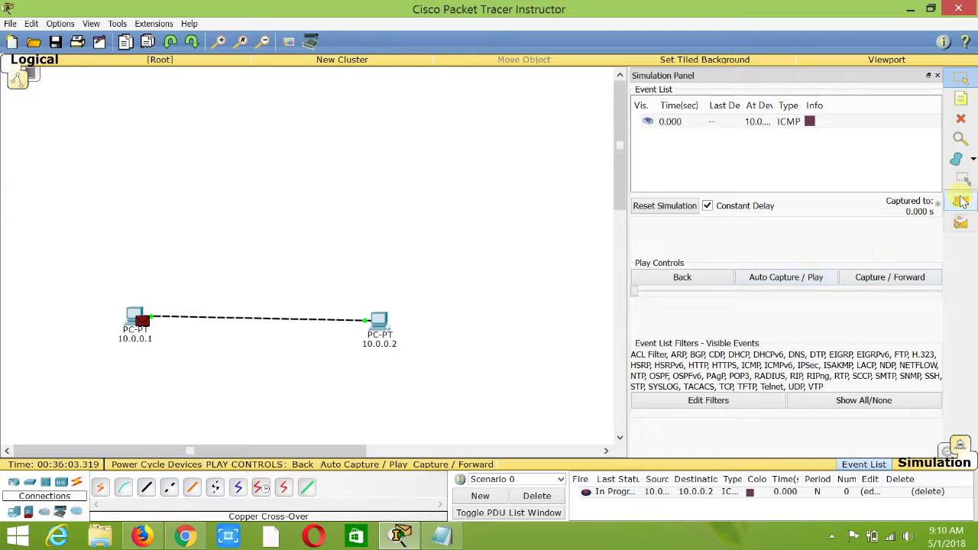
# Add a simple PDU from PC 10.0.0.2 to PC 10.0.0.1 and auto-play the simulation
pyautogui.click(962, 201)
pyautogui.click(379, 321)
pyautogui.click(135, 320)
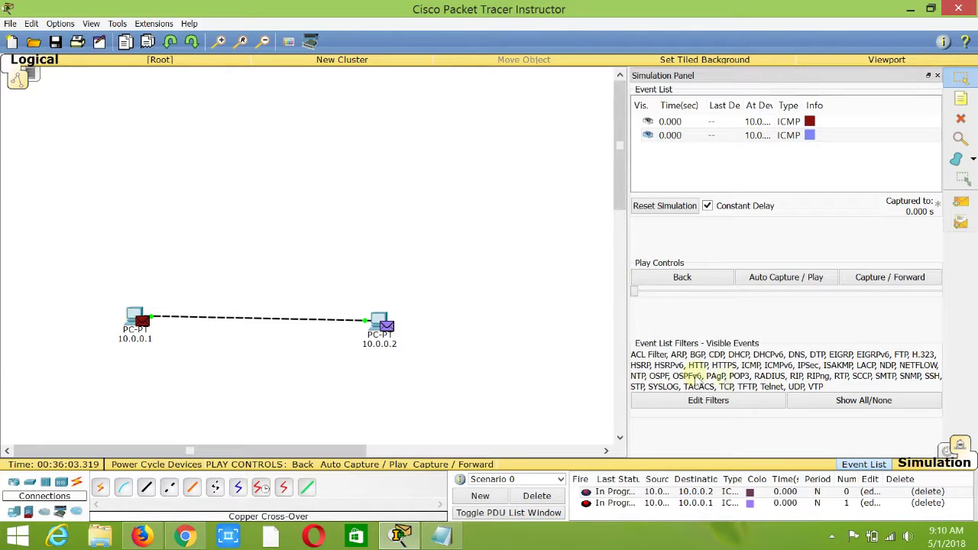
pyautogui.click(764, 287)
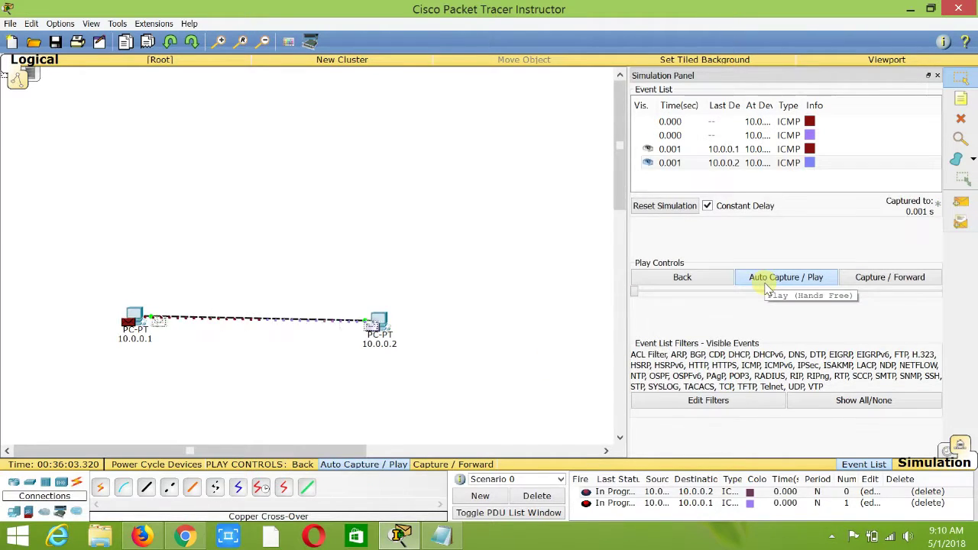
# Delete the scenario's PDUs and return to Realtime mode
pyautogui.click(549, 498)
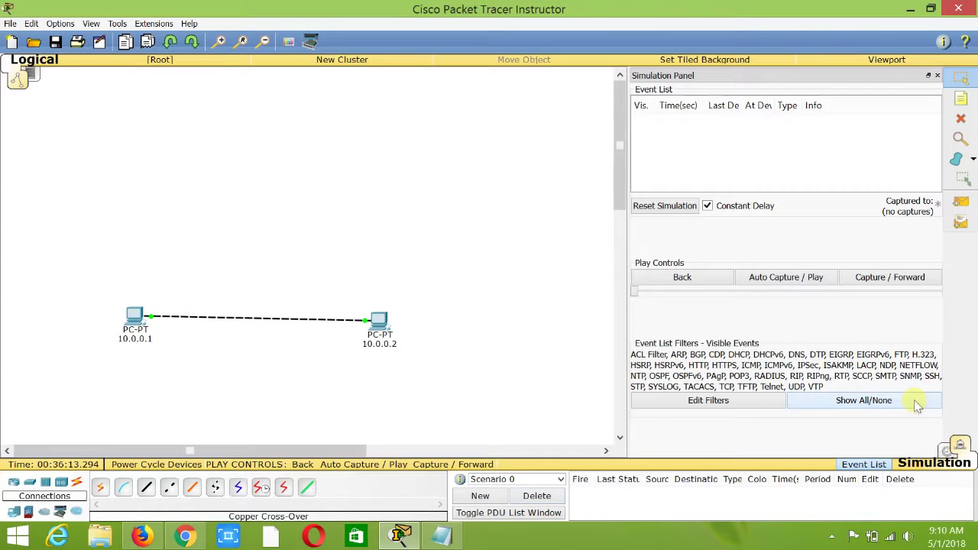
pyautogui.click(957, 448)
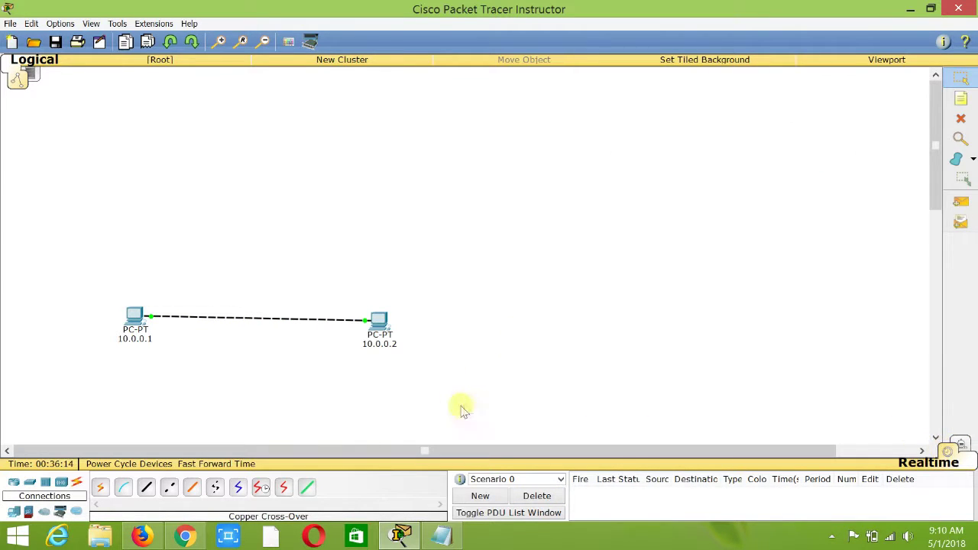
# In Notepad, after a blank line, add the lines "How to connect through Hub...." and "before that we delete cable..."
pyautogui.hotkey('alt', 'Tab')
pyautogui.press('Return')
pyautogui.press('Return')
pyautogui.write('How to')
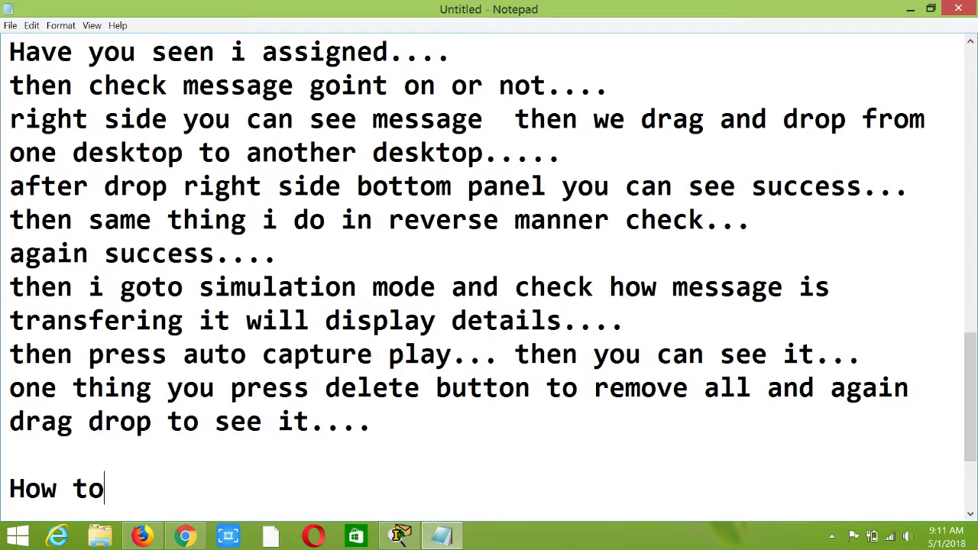
pyautogui.write(' connect through Hub')
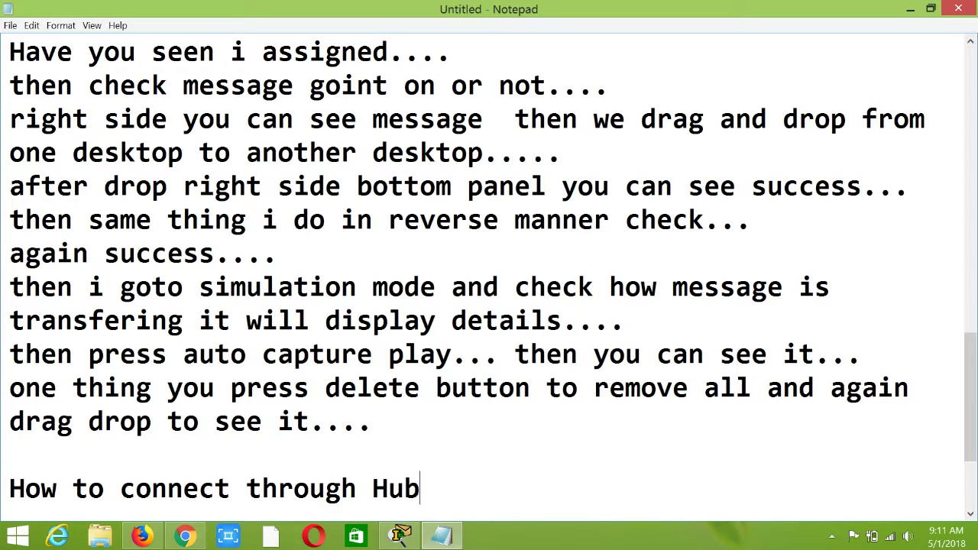
pyautogui.write('....')
pyautogui.press('Return')
pyautogui.write('before ')
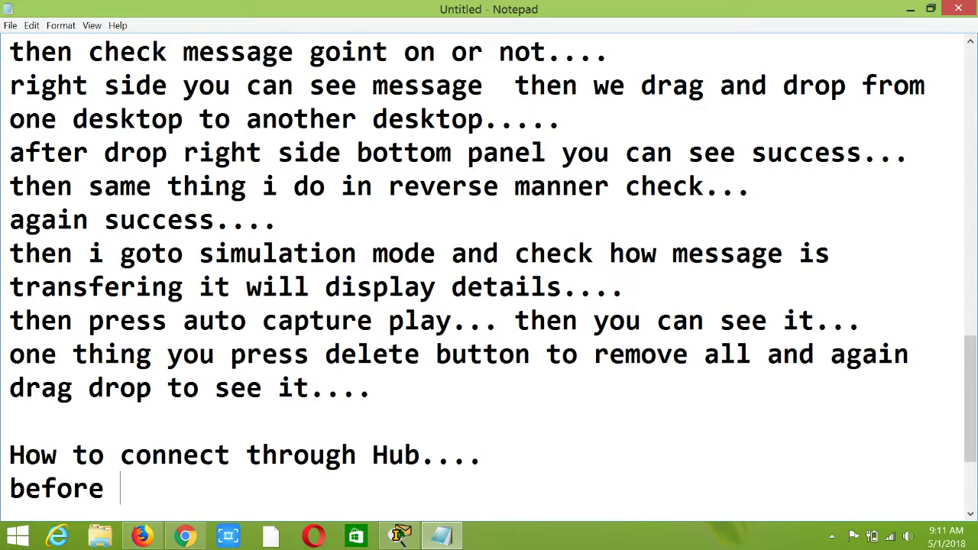
pyautogui.write('that we delete')
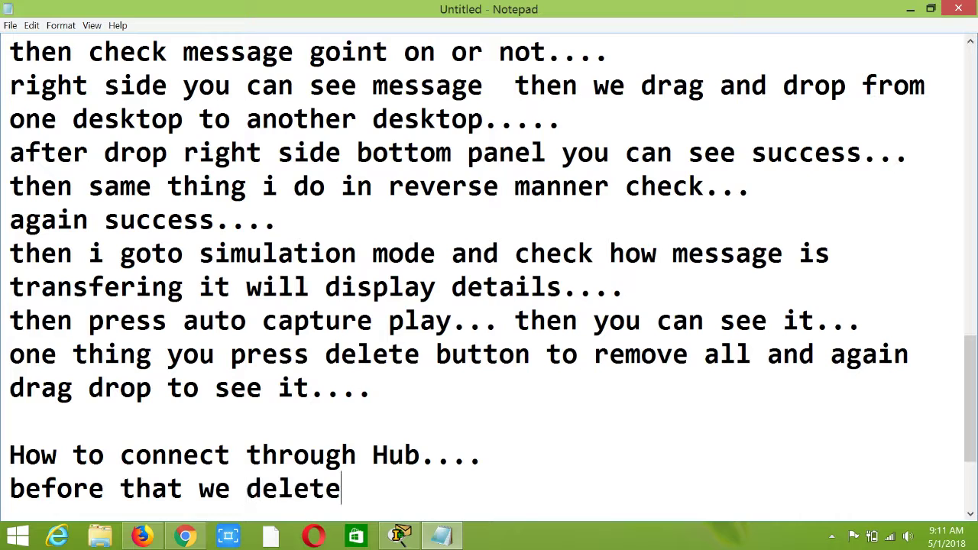
pyautogui.click(832, 536)
pyautogui.click(718, 446)
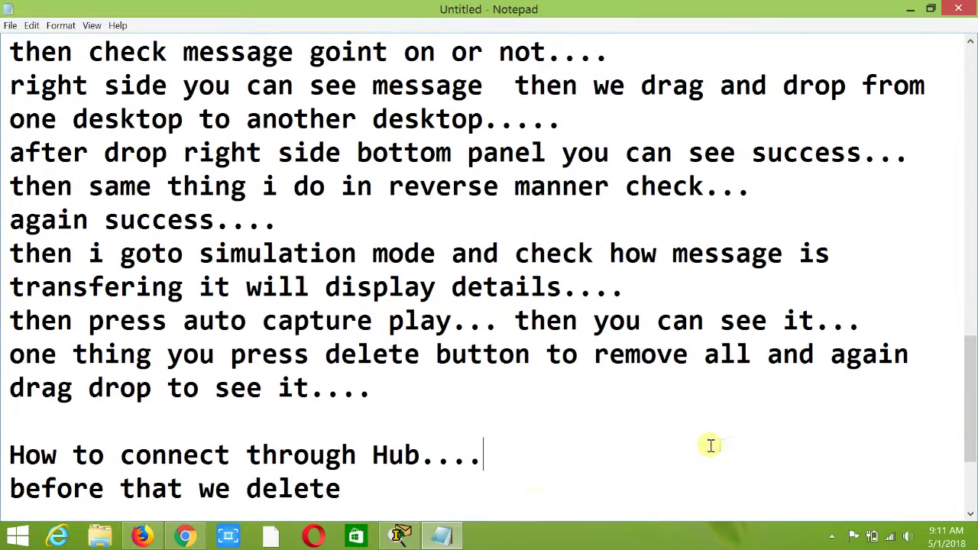
# In Packet Tracer, delete the cable between the two PCs and place a Hub-PT above and between them
pyautogui.moveTo(400, 535)
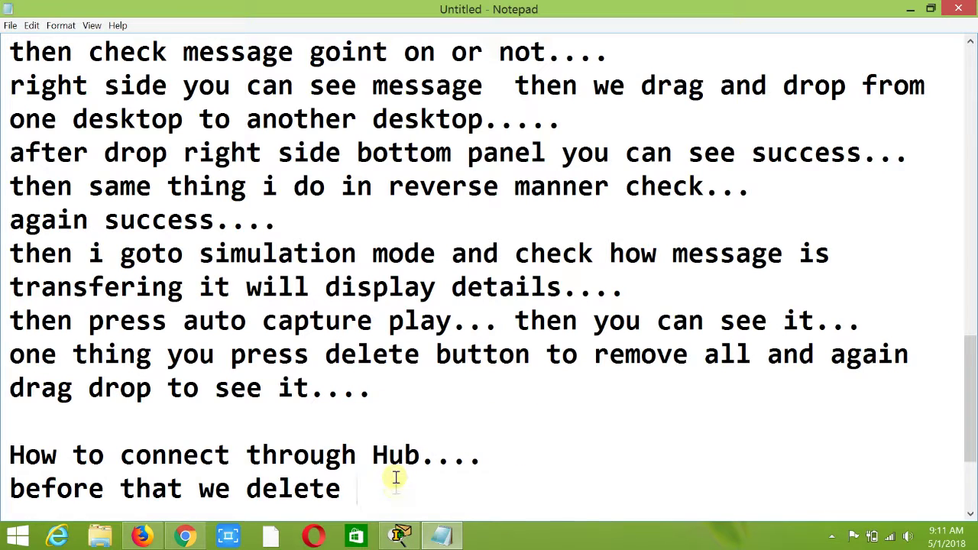
pyautogui.click(413, 541)
pyautogui.click(962, 119)
pyautogui.click(257, 318)
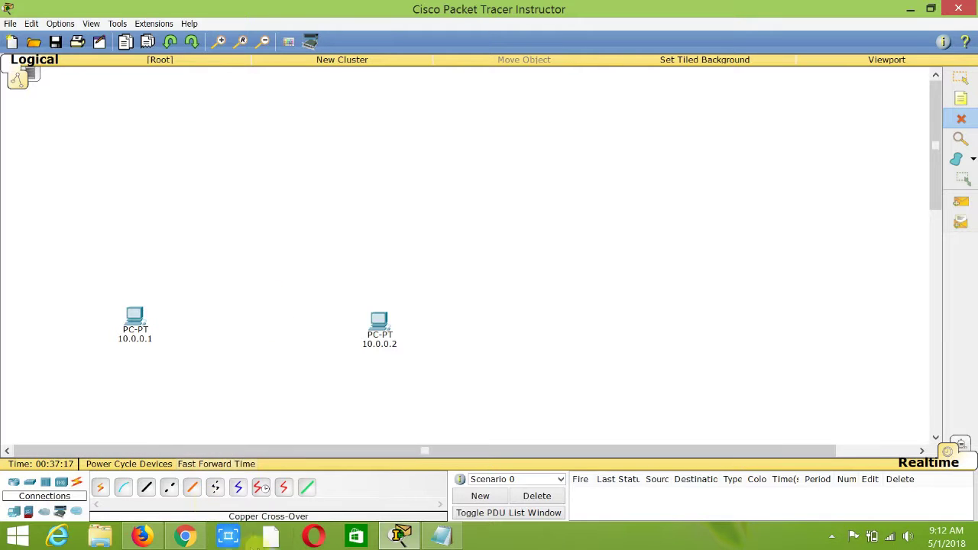
pyautogui.moveTo(44, 488); pyautogui.dragTo(255, 221)
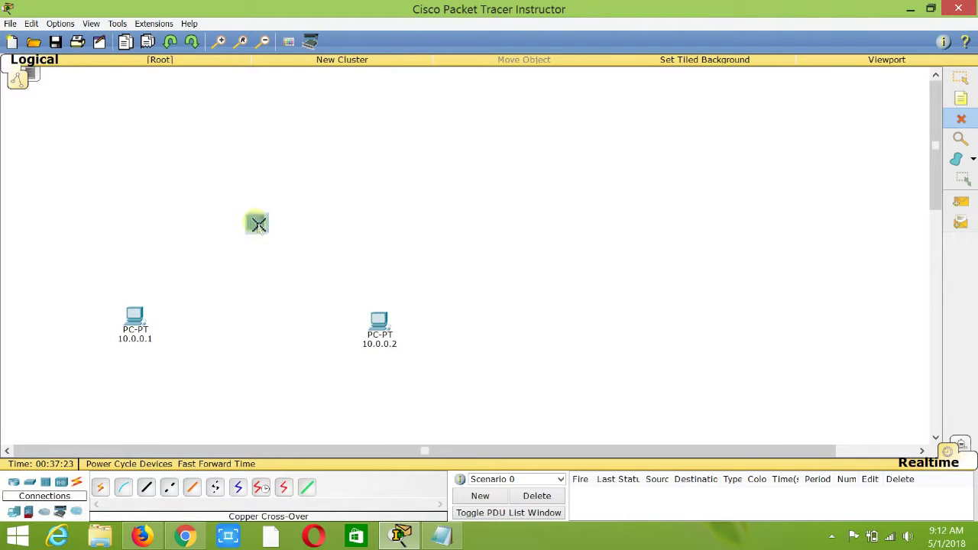
# In Notepad, add the line "remember here use the copper straight through..."
pyautogui.click(442, 535)
pyautogui.write('remember here use the')
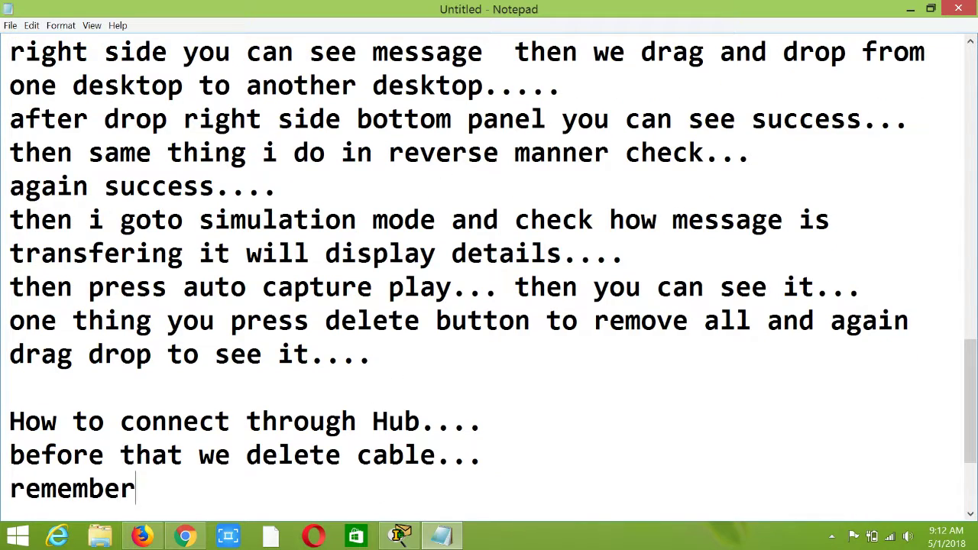
pyautogui.click(401, 536)
pyautogui.click(441, 535)
pyautogui.write('copper straight throu')
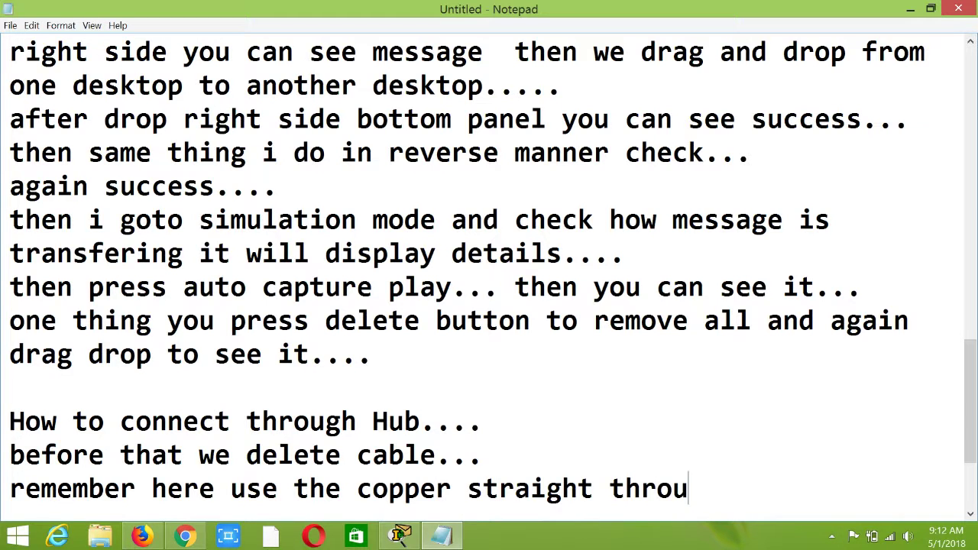
pyautogui.write('gh...')
pyautogui.press('Return')
# In Packet Tracer, connect PC 10.0.0.1 to Port 0 of the hub with a copper straight-through cable
pyautogui.click(401, 536)
pyautogui.click(146, 487)
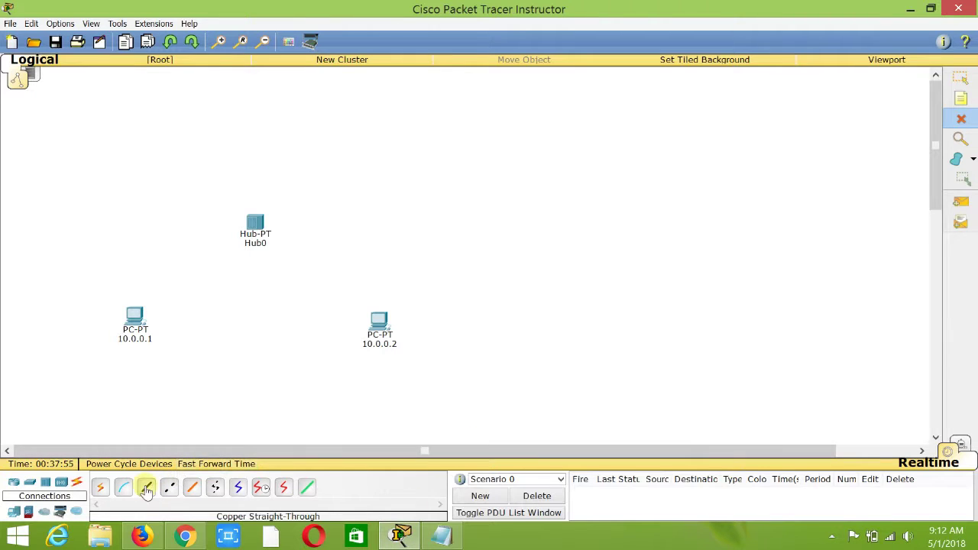
pyautogui.click(138, 325)
pyautogui.click(159, 345)
pyautogui.click(253, 224)
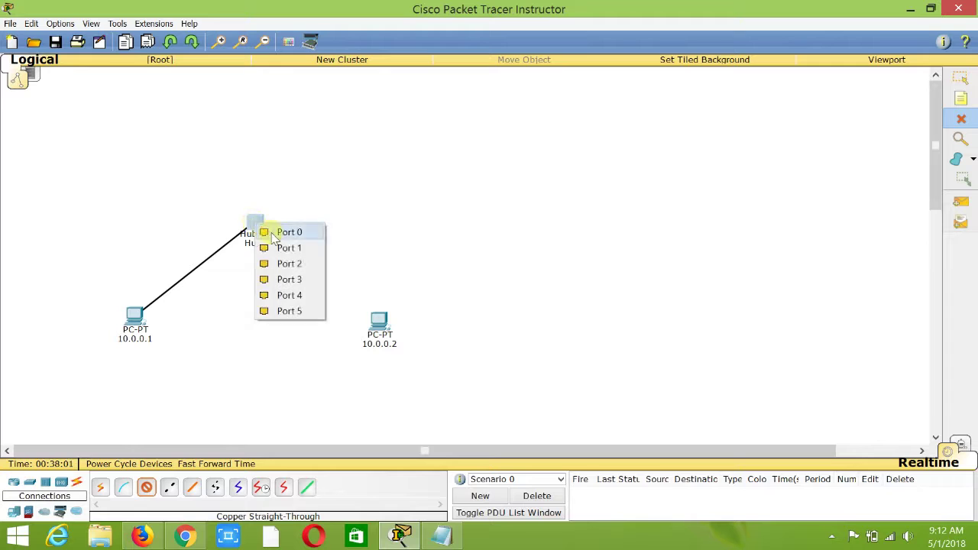
pyautogui.click(260, 229)
# Connect PC 10.0.0.2 to a free port of the hub with a copper straight-through cable
pyautogui.click(146, 487)
pyautogui.click(377, 322)
pyautogui.click(402, 348)
pyautogui.click(253, 226)
pyautogui.click(265, 238)
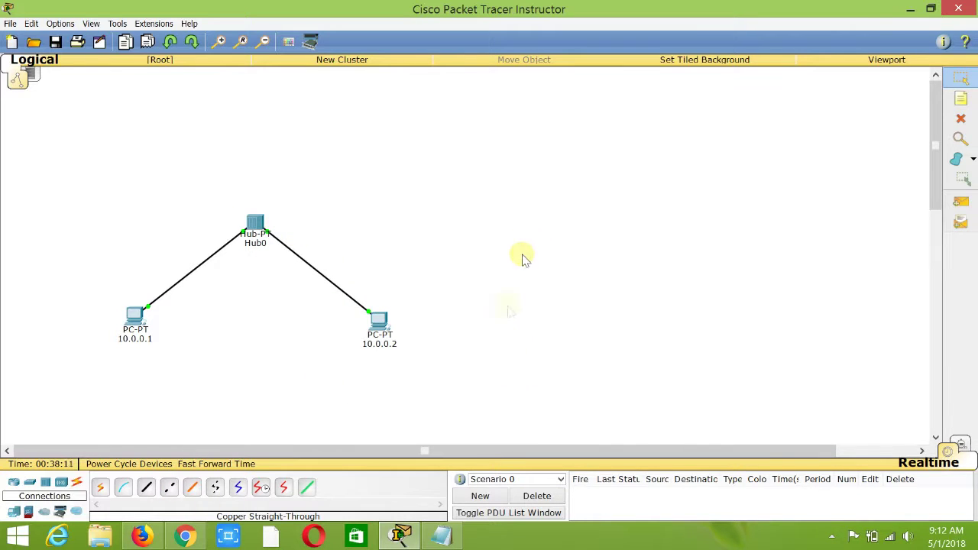
# In Notepad, add the line "the check message is transferring or not...."
pyautogui.click(442, 536)
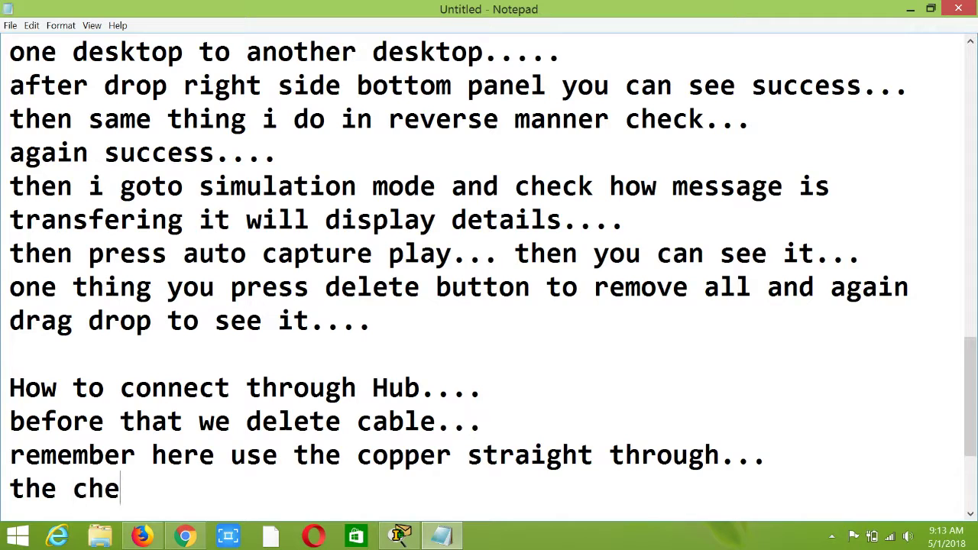
pyautogui.write('sage is transferring')
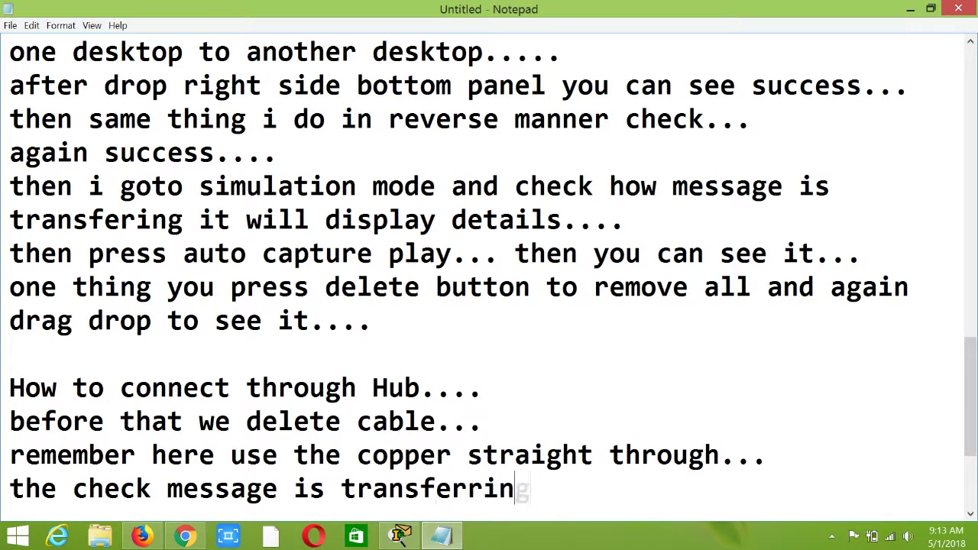
pyautogui.write(' or not....')
pyautogui.press('Return')
# In Packet Tracer, send a simple PDU from PC 10.0.0.1 to PC 10.0.0.2 through the hub in Realtime mode
pyautogui.click(401, 535)
pyautogui.click(961, 202)
pyautogui.click(133, 324)
pyautogui.click(376, 327)
# In Notepad, add the text "after drag and drop right side bottom panel you see display success..."
pyautogui.click(442, 535)
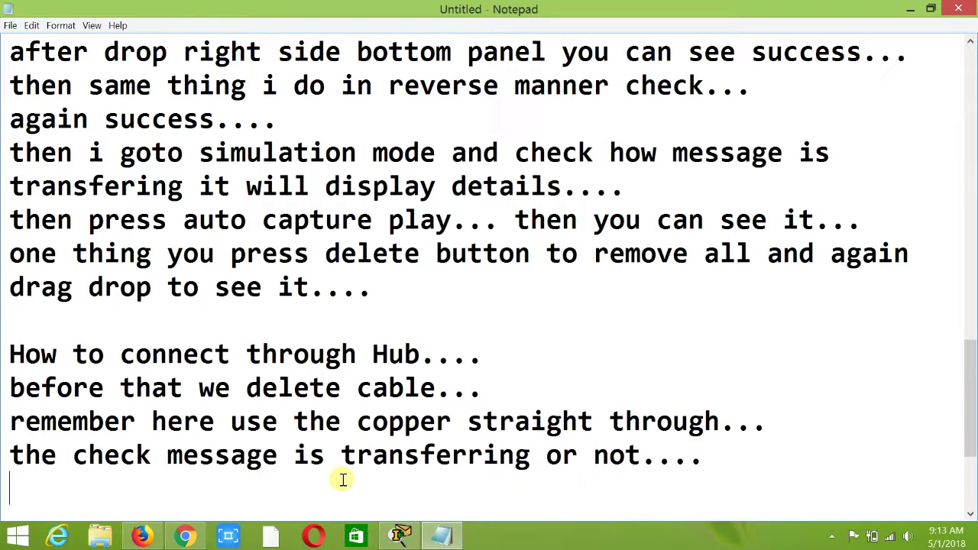
pyautogui.write('after drag and drop right')
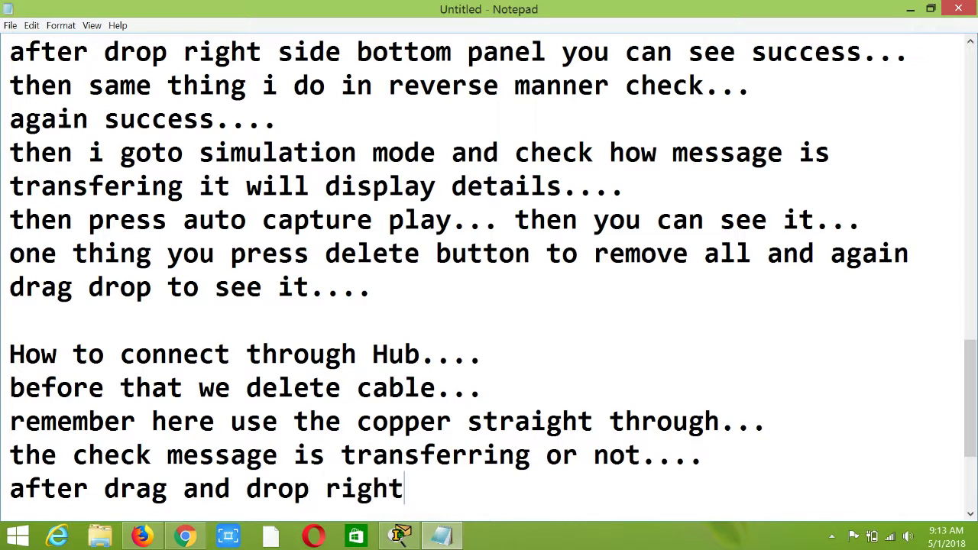
pyautogui.write(' side bottom panel you see display')
pyautogui.press('Return')
pyautogui.write('success...')
pyautogui.press('Return')
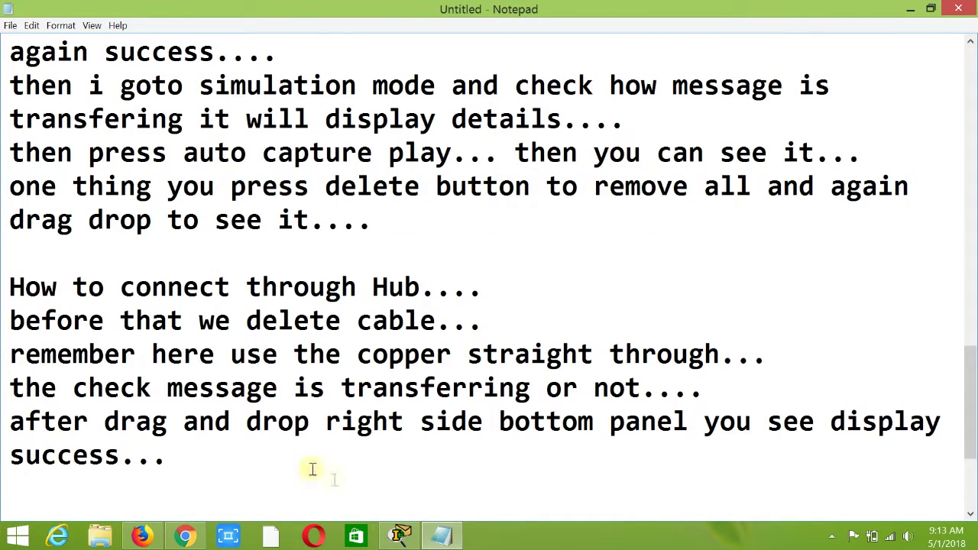
# Check the PDU's status in Packet Tracer, and add the line "same thing reverse...." in Notepad
pyautogui.click(401, 535)
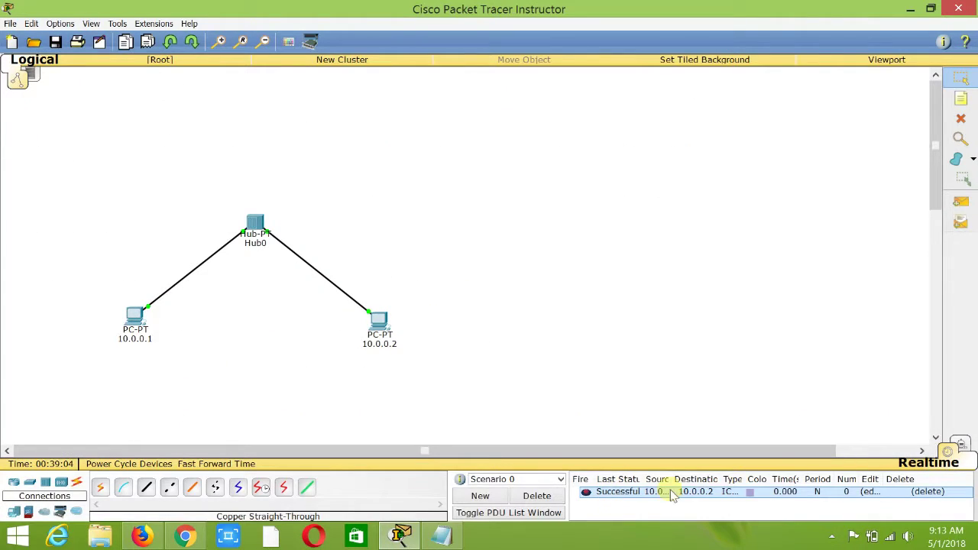
pyautogui.click(442, 535)
pyautogui.write('same ')
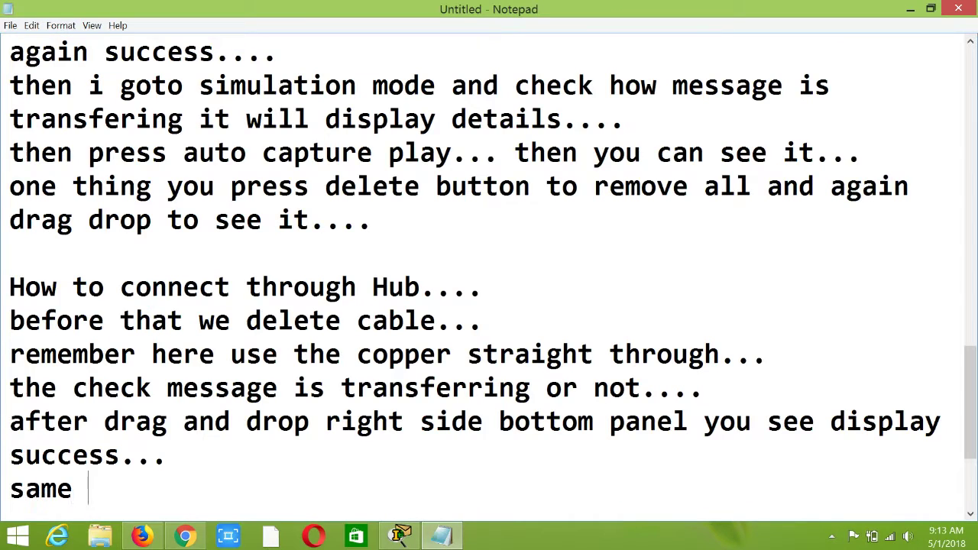
pyautogui.write('thing reverse....')
# In Packet Tracer, send a simple PDU from PC 10.0.0.2 back to PC 10.0.0.1 through the hub
pyautogui.click(401, 535)
pyautogui.click(961, 201)
pyautogui.click(384, 324)
pyautogui.click(134, 316)
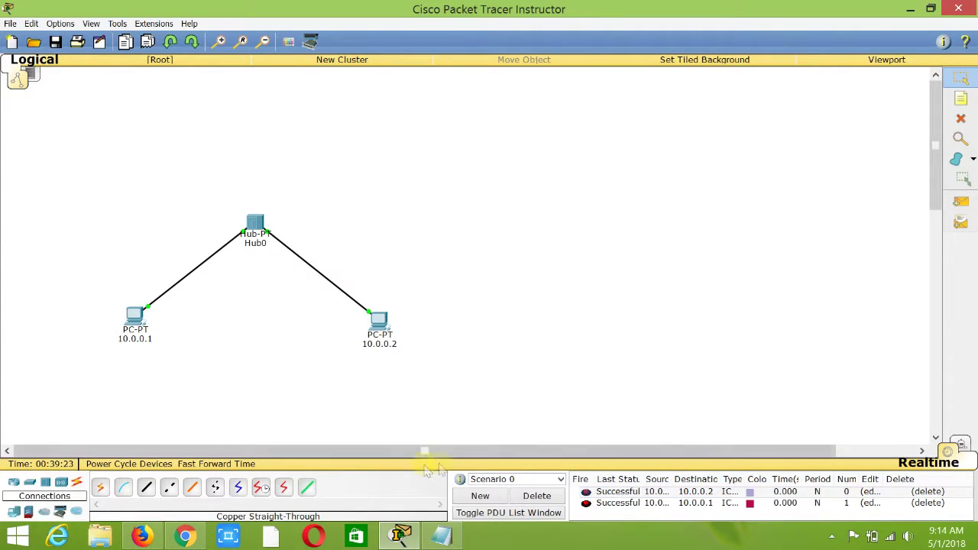
# In Notepad, add the line "again success....."
pyautogui.click(442, 535)
pyautogui.press('Return')
pyautogui.write('again success.....')
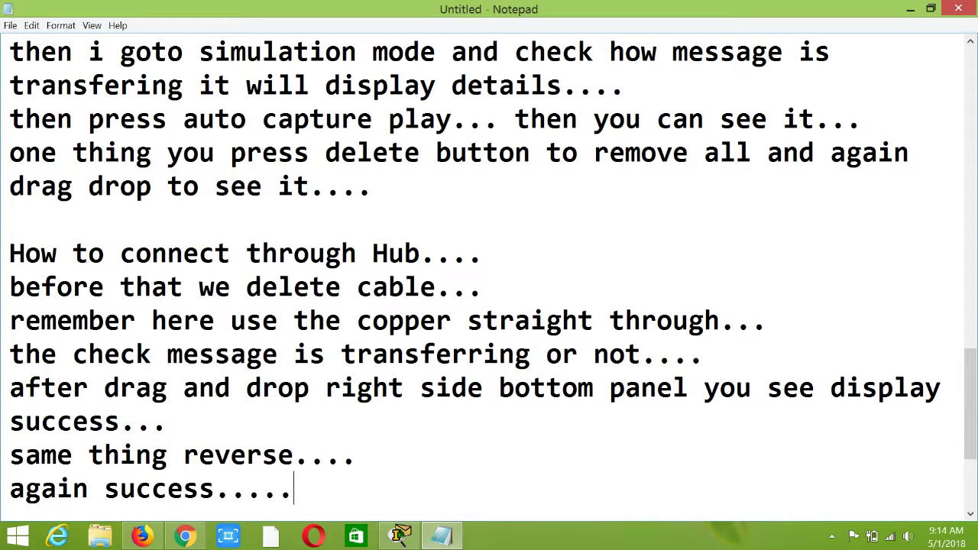
# Add the lines "Thanking You.....for watching........." and "if you want then press simulation mode and click autoplay....."
pyautogui.press('Return')
pyautogui.write('Thanking You.....for watching.........')
pyautogui.press('Return')
pyautogui.write('if you want then press')
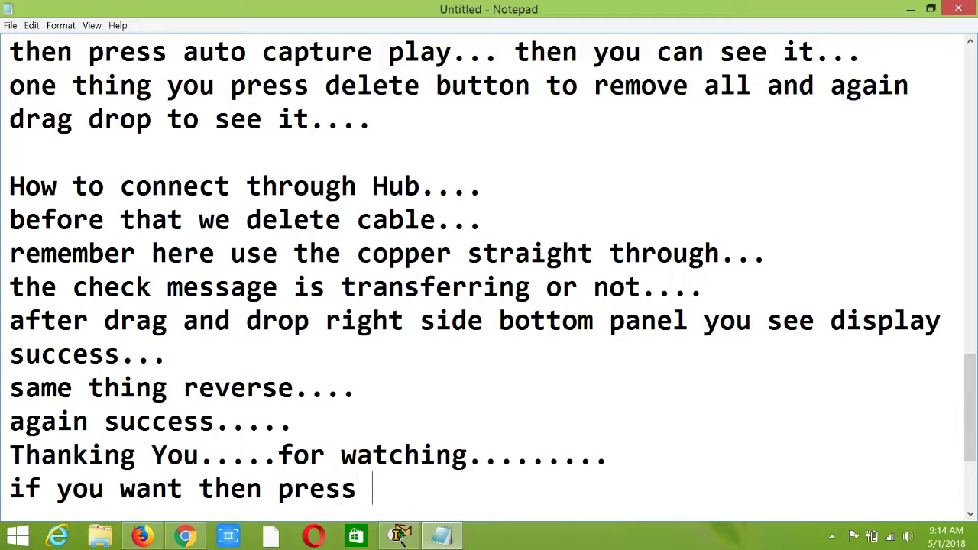
pyautogui.write('simulation mode and click autop')
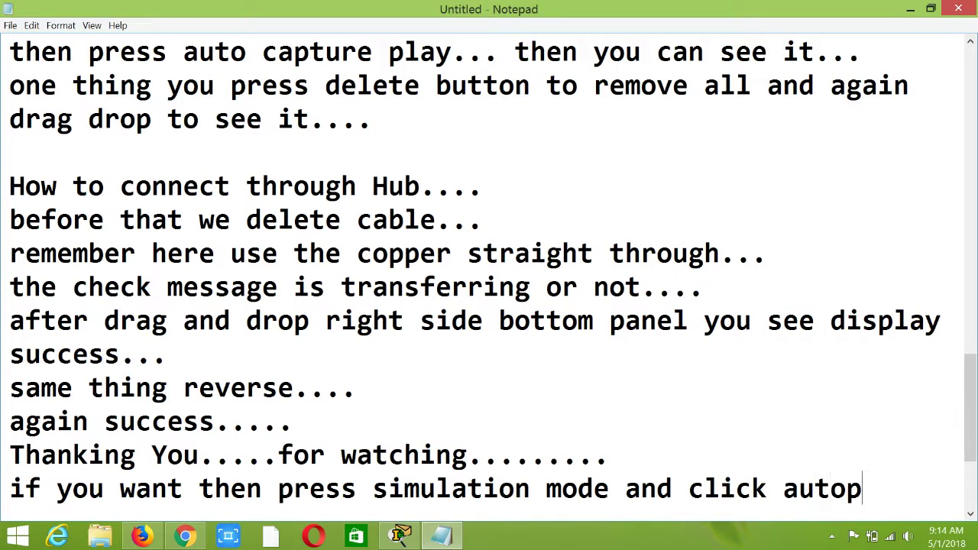
pyautogui.write('lay.....')
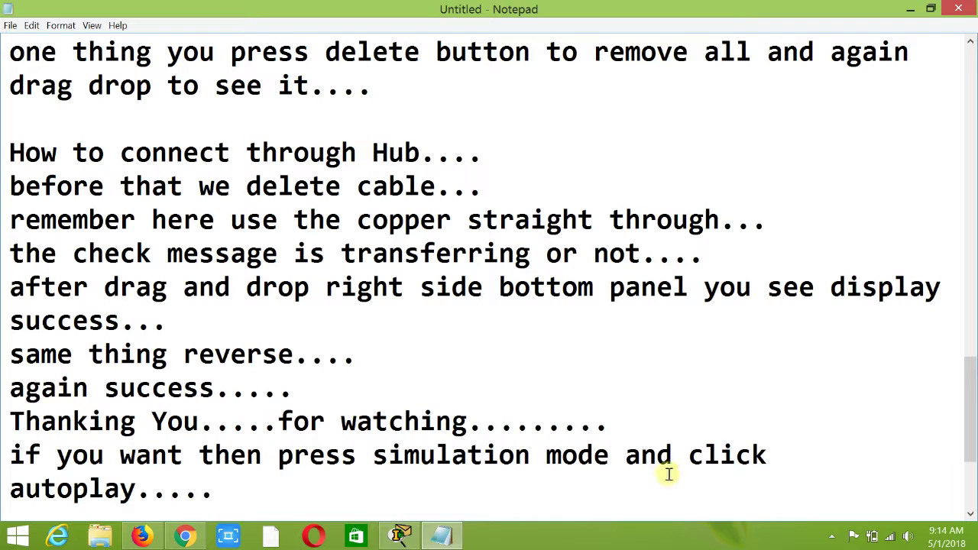
# In Packet Tracer, switch to Simulation mode and auto-play both PDUs through the hub
pyautogui.click(400, 535)
pyautogui.click(957, 442)
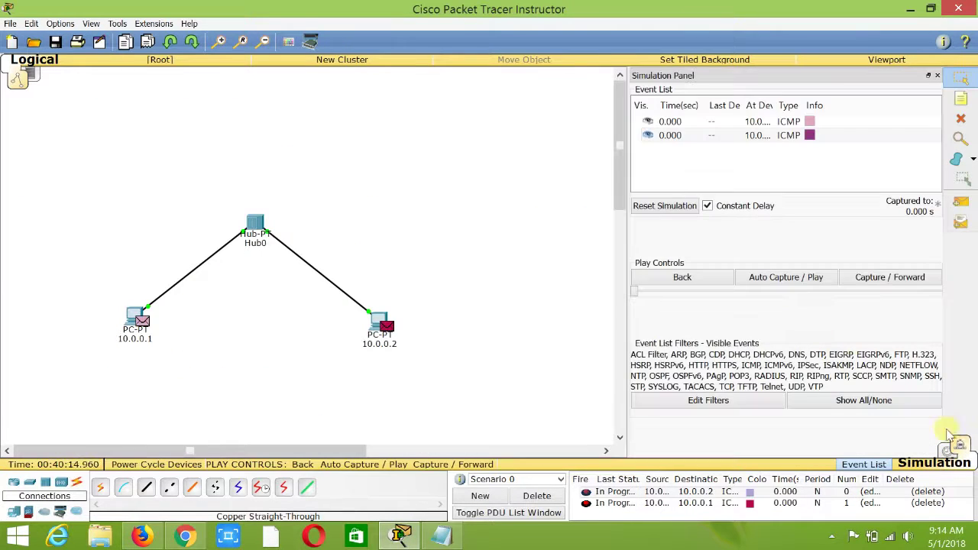
pyautogui.click(798, 282)
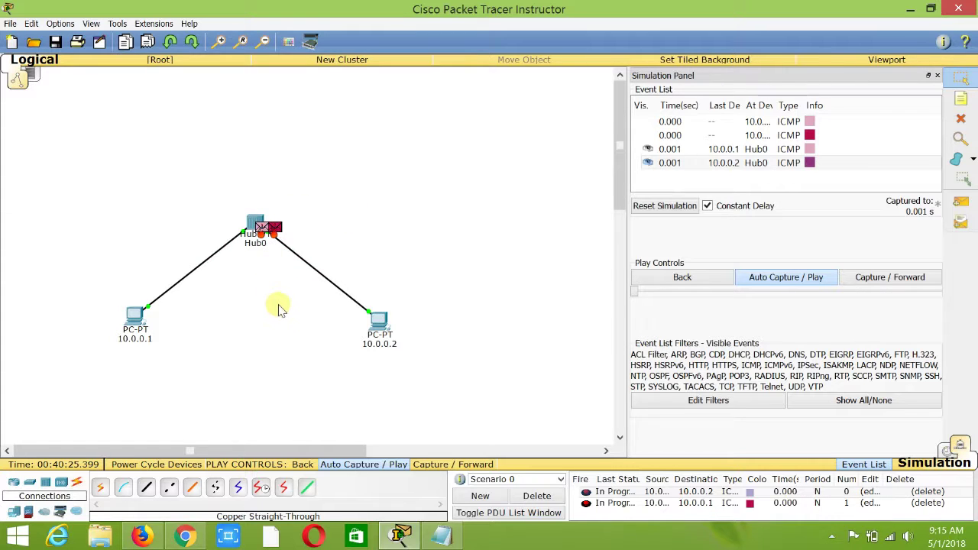
# In Notepad, move the line "Thanking You.....for watching........." to the end, below the autoplay line
pyautogui.click(442, 537)
pyautogui.moveTo(13, 421); pyautogui.dragTo(627, 433)
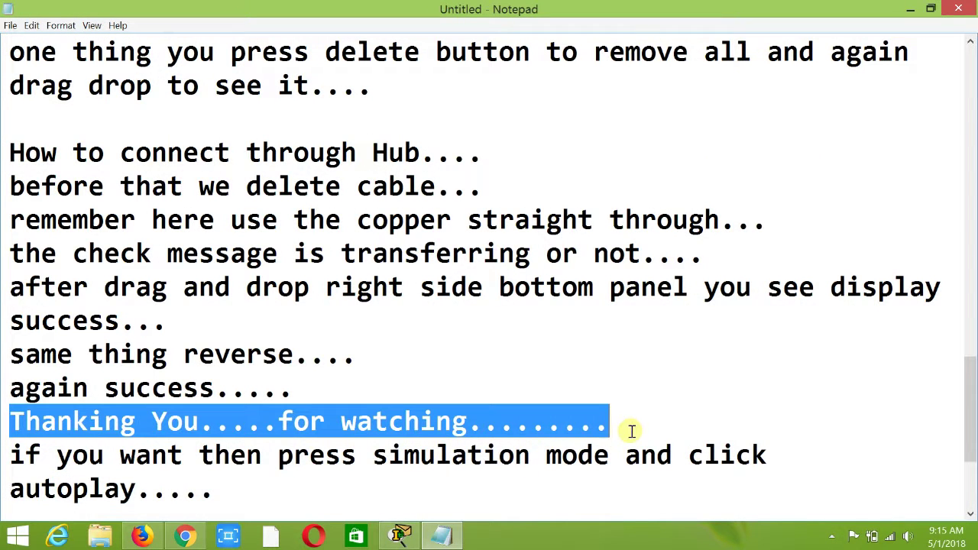
pyautogui.press('Delete')
pyautogui.click(316, 480)
pyautogui.press('Down')
pyautogui.write('Thanking You.....for watching.........')
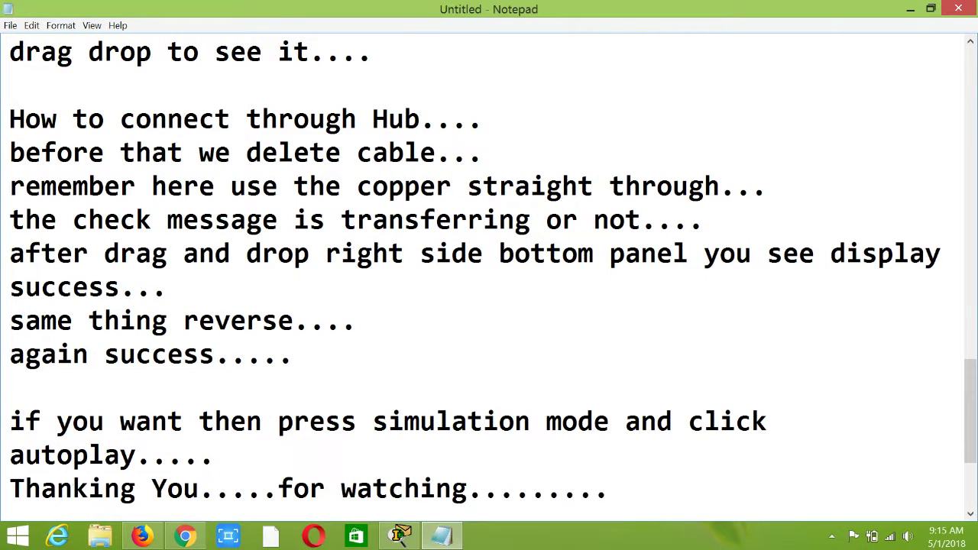